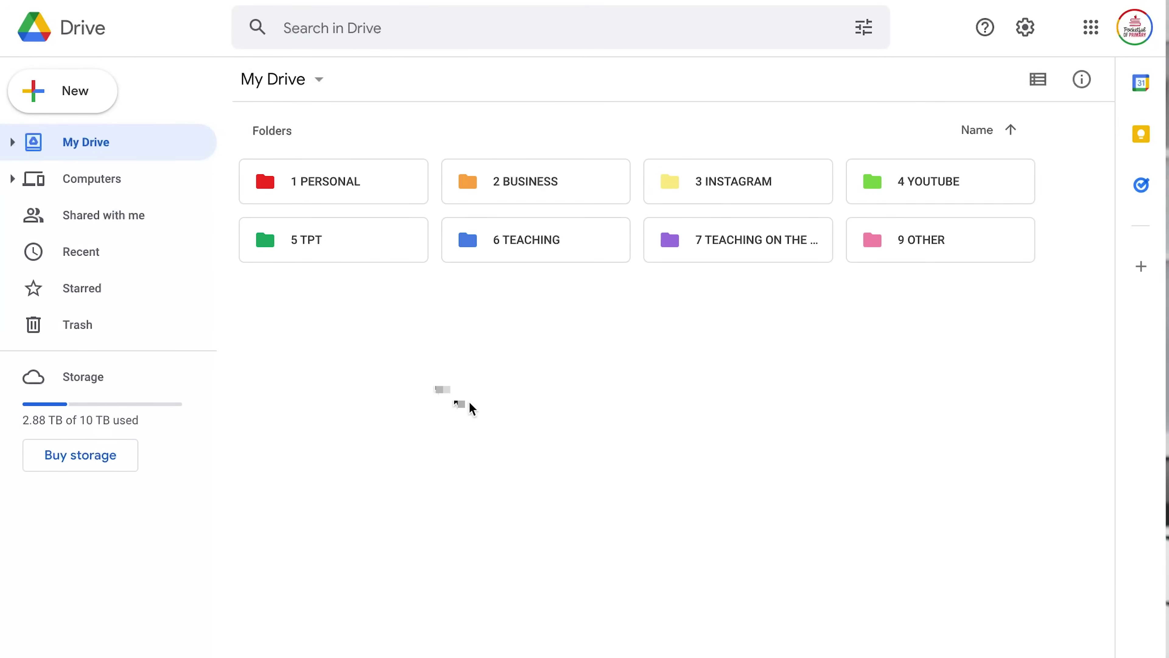
Step: Create a new folder named 10 MATH in My Drive
click(95, 105)
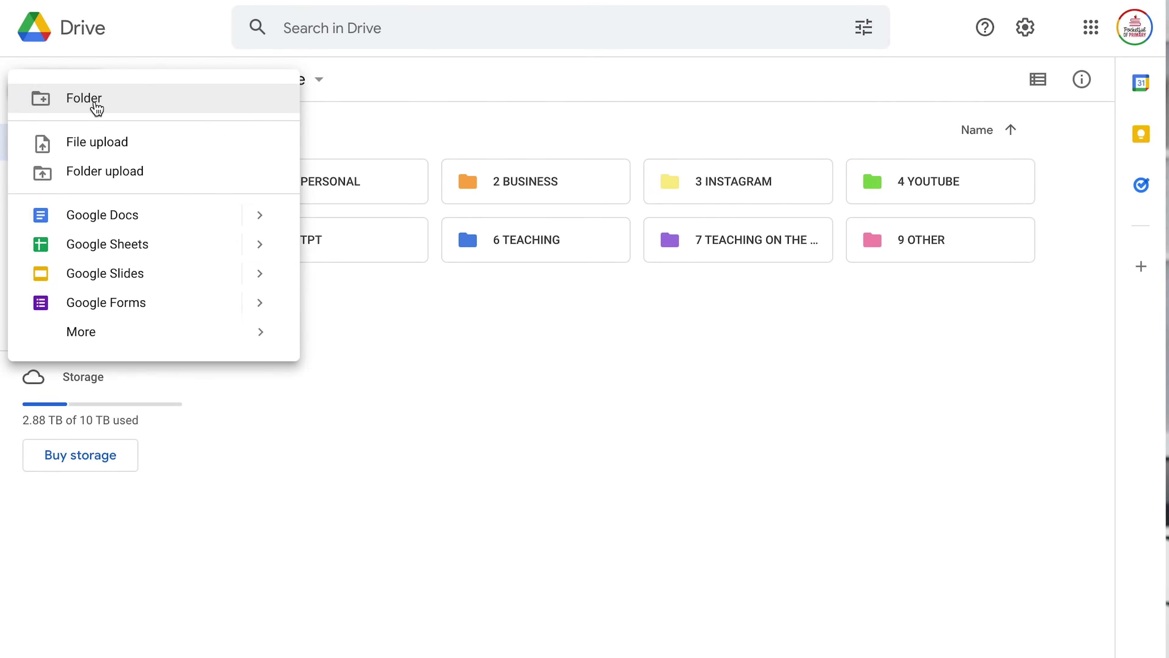
click(95, 107)
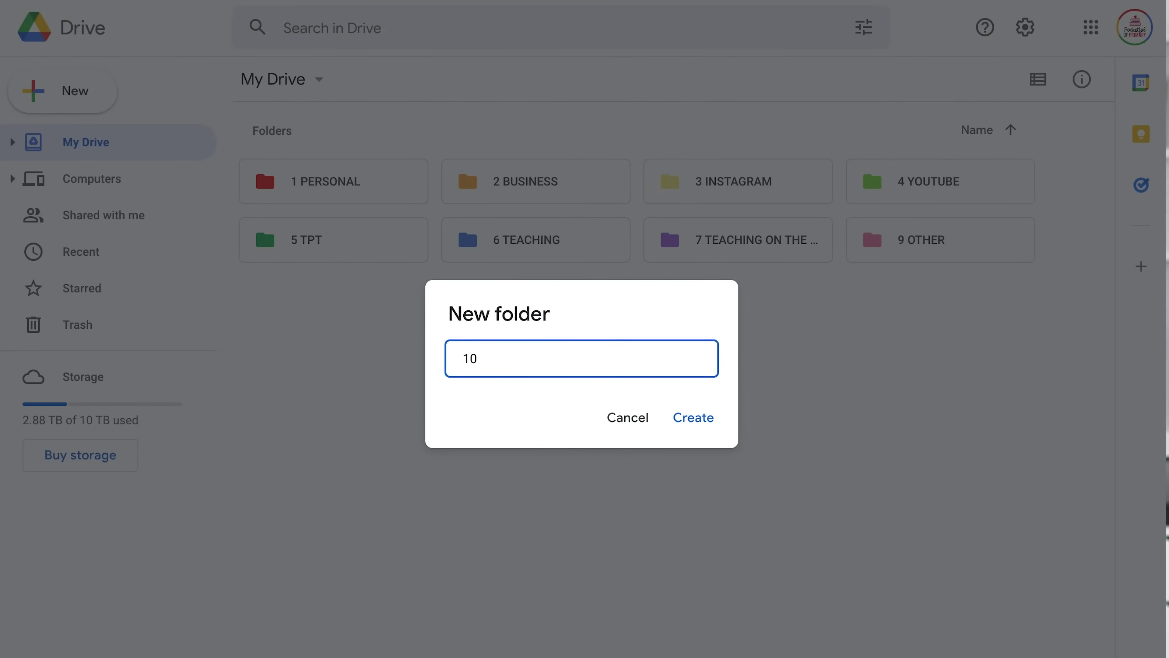
click(692, 418)
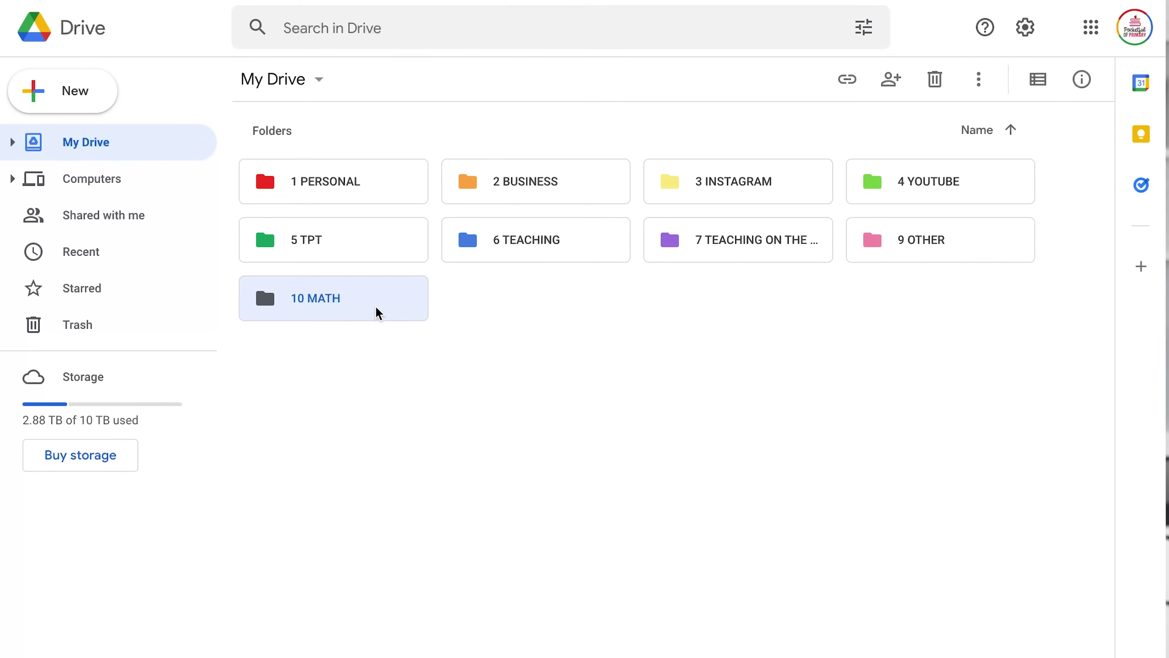
Step: Open the 10 MATH folder and create a subfolder named UNIT 1 inside it
double_click(374, 299)
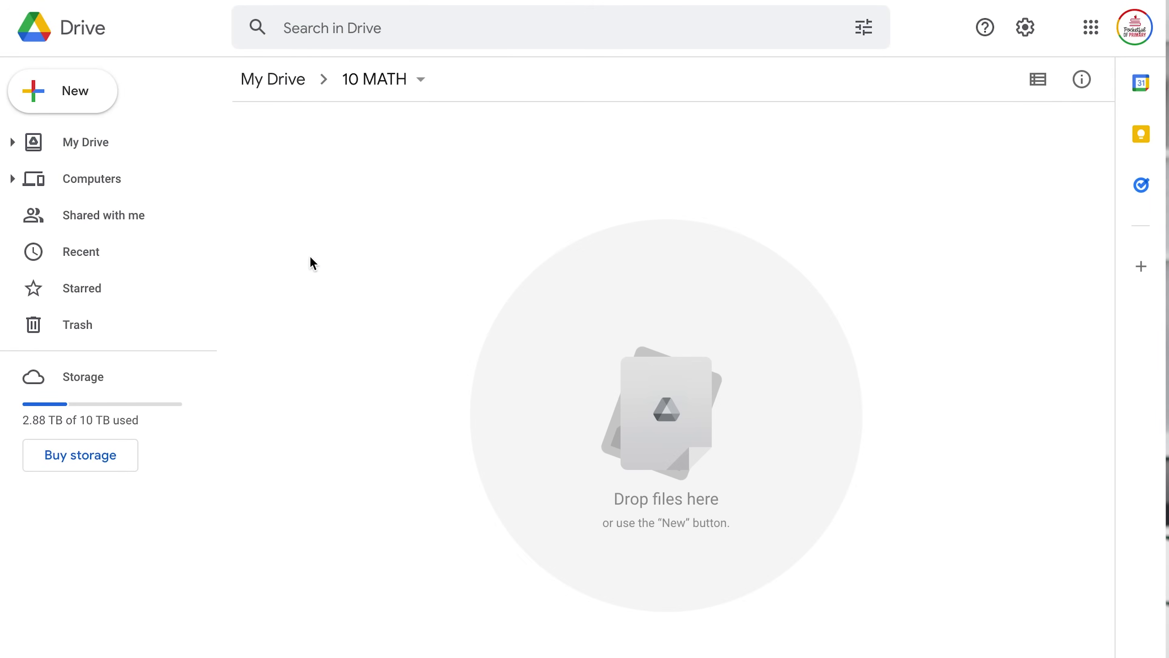
click(99, 95)
click(95, 96)
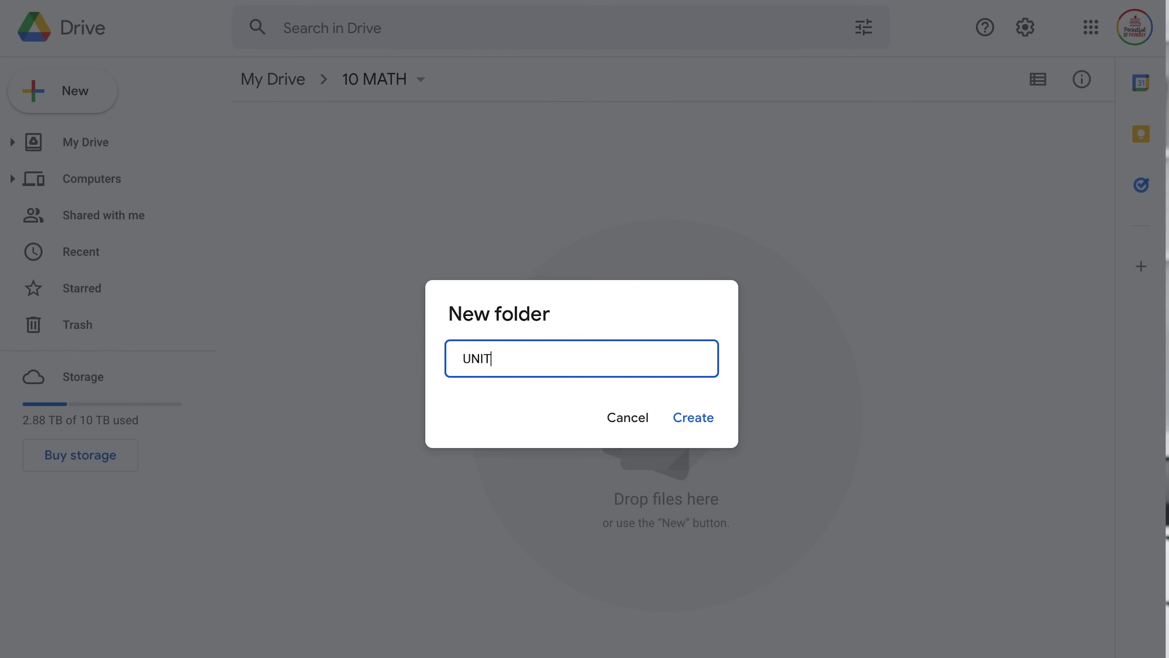
click(696, 414)
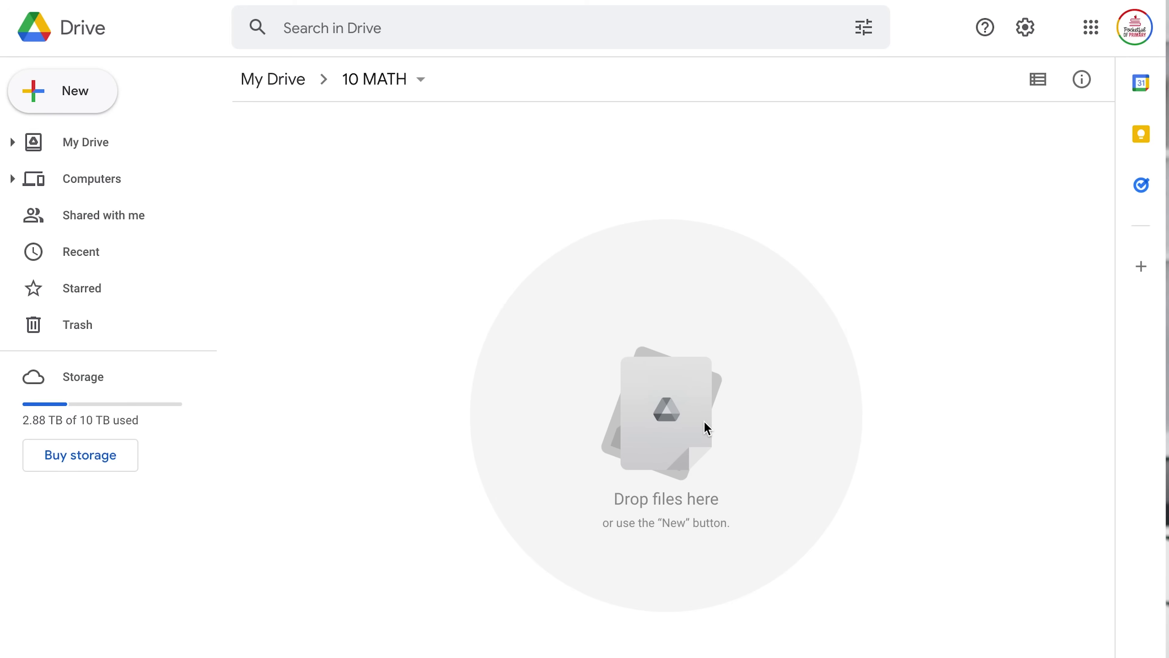
Step: Add the subfolders UNIT 2 and UNIT 3 to the 10 MATH folder
click(98, 100)
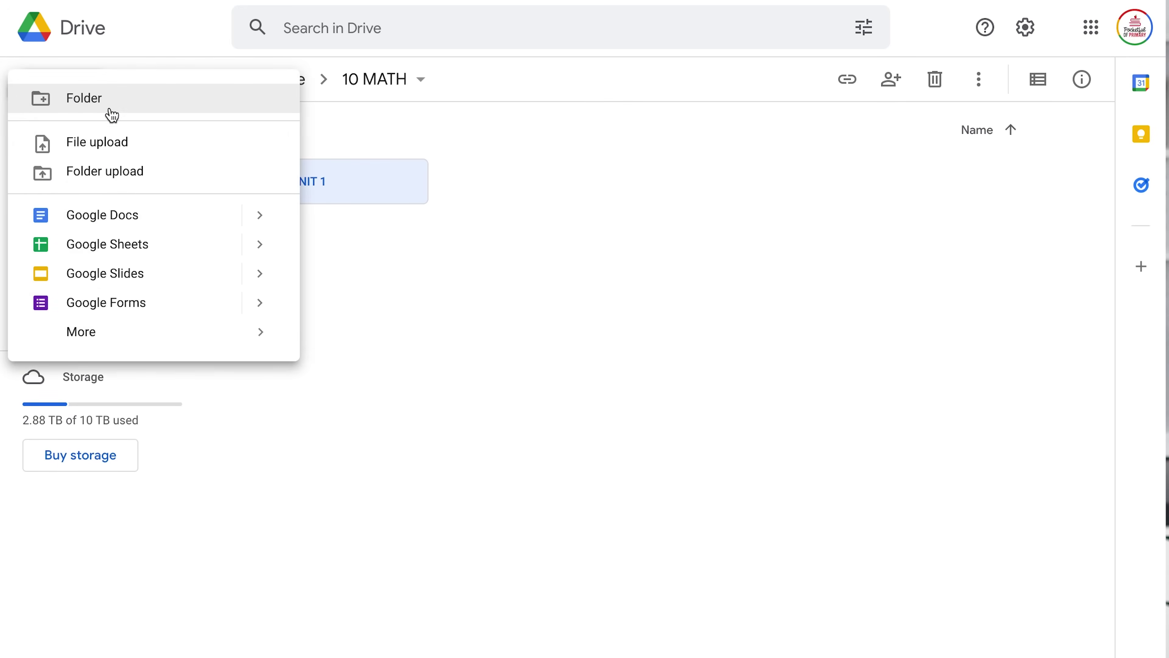
click(115, 100)
text(U)
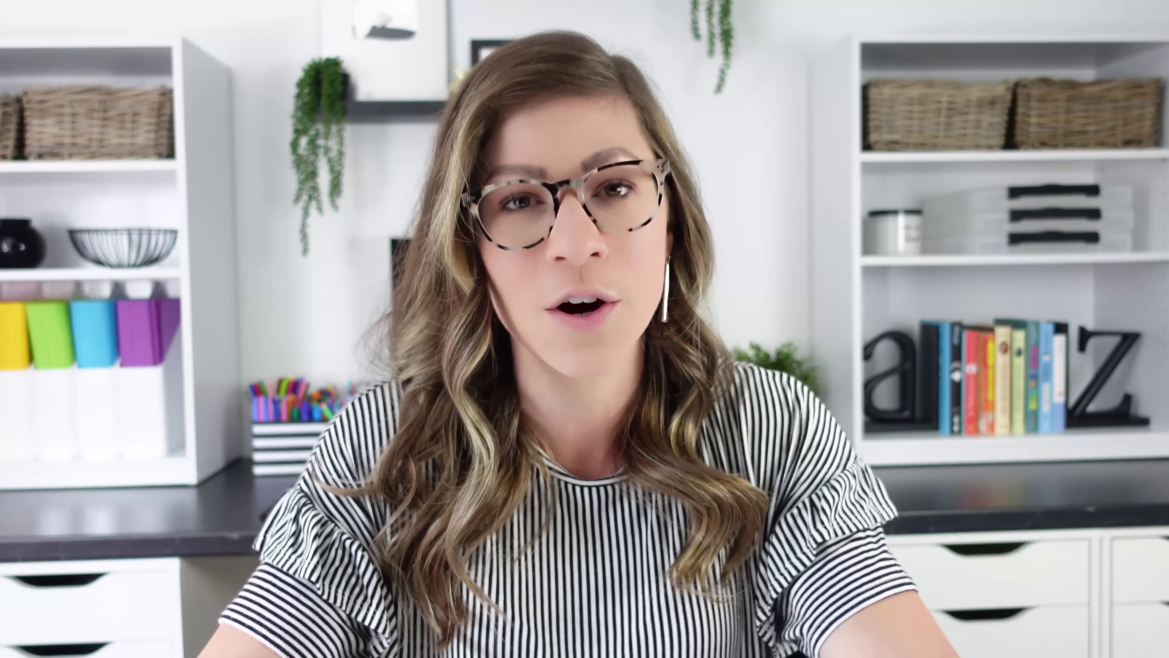
Step: Create a subfolder named OTHER inside the 10 MATH folder, alongside the unit folders
click(86, 110)
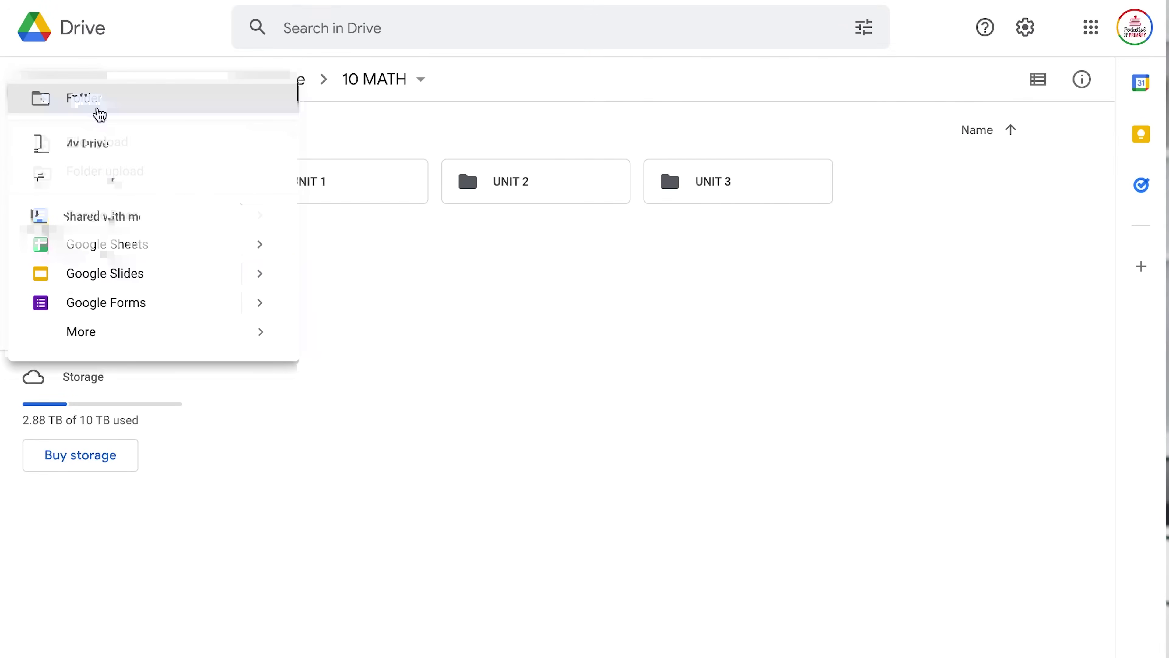
click(100, 113)
text(0TH)
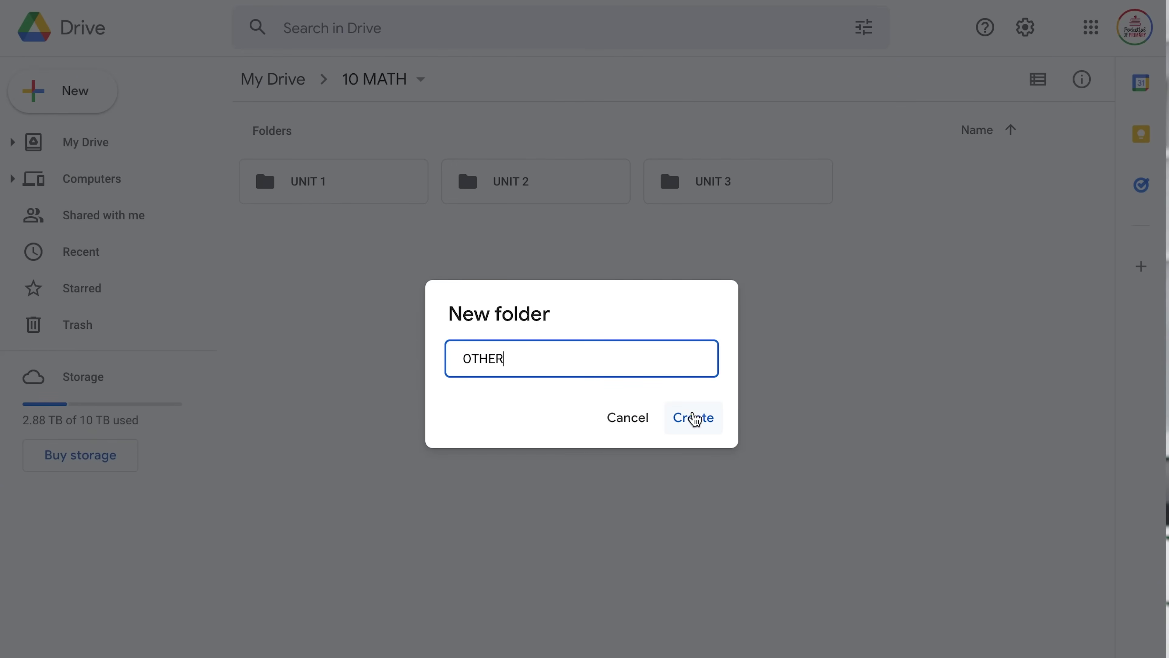
click(689, 415)
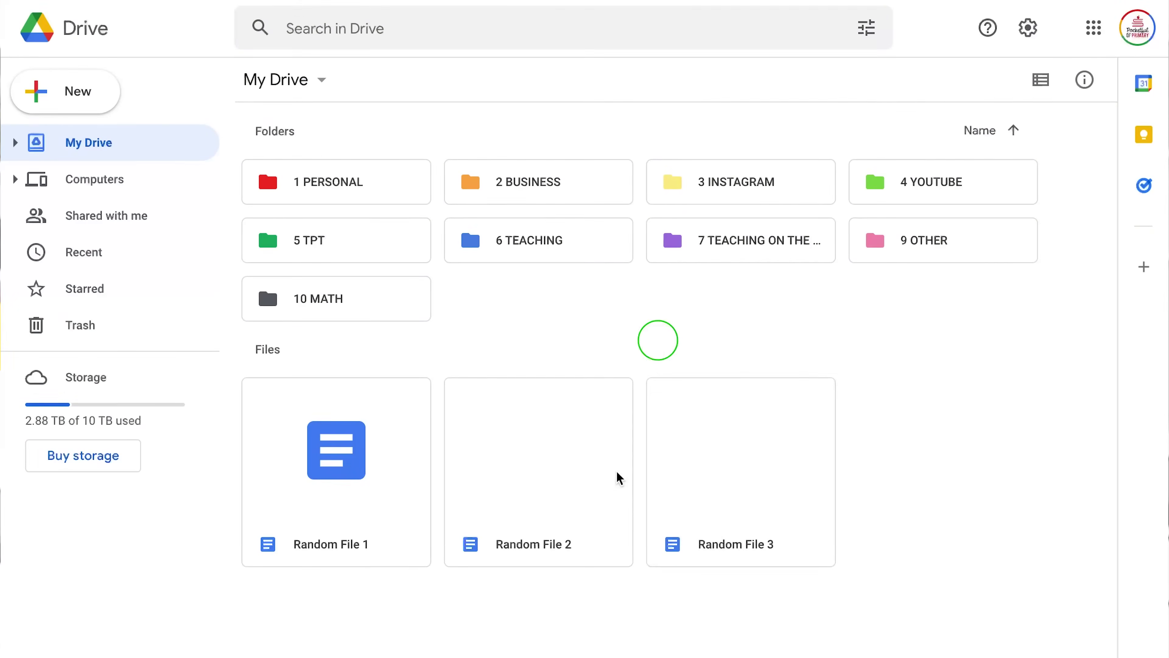
Step: Create a folder named NEED TO ORGANIZE in My Drive
right_click(660, 344)
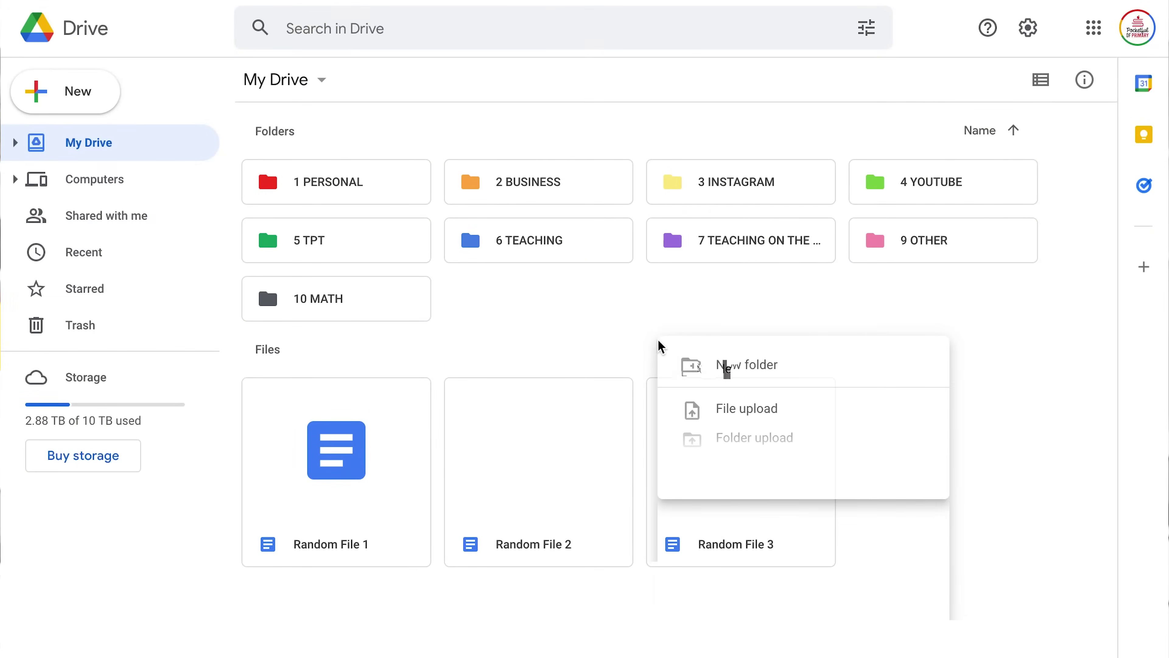
click(704, 366)
text(NEED TO ORGANIZE)
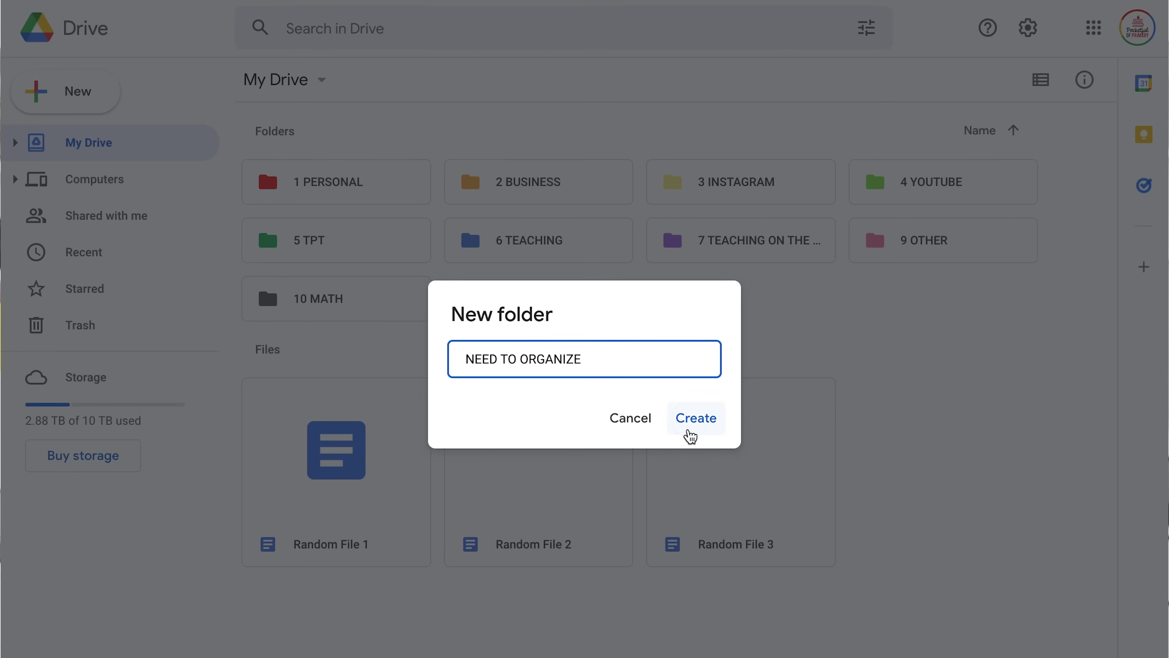
click(689, 430)
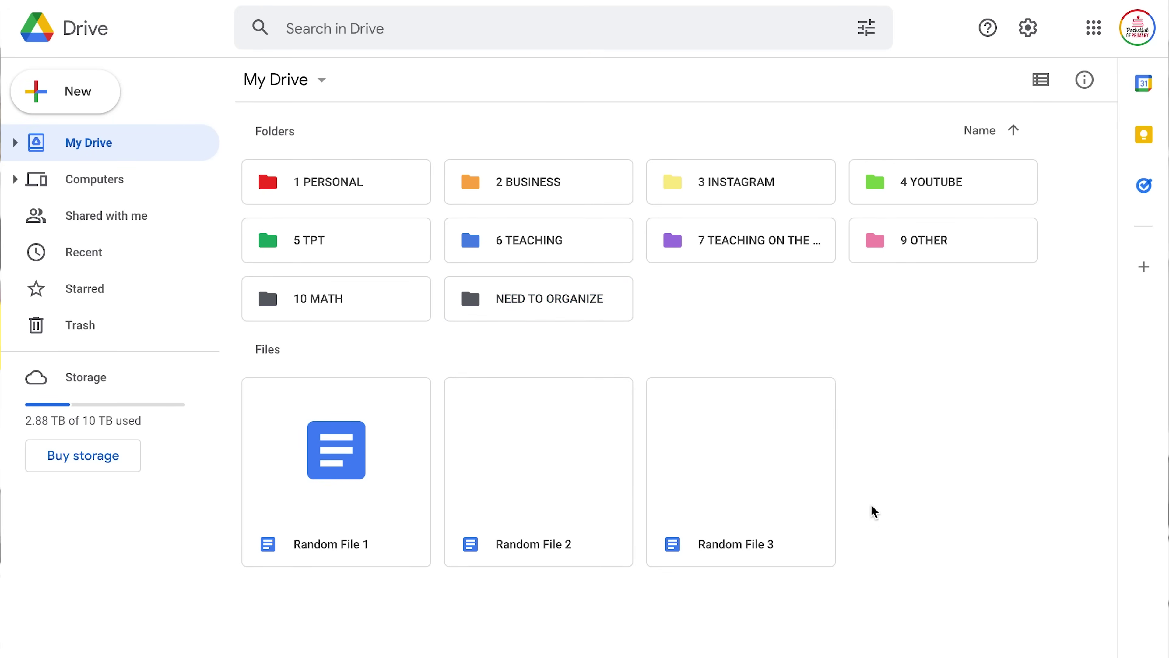
Step: Move Random File 1, Random File 2 and Random File 3 together into the NEED TO ORGANIZE folder
drag(901, 556, 338, 503)
drag(541, 551, 533, 308)
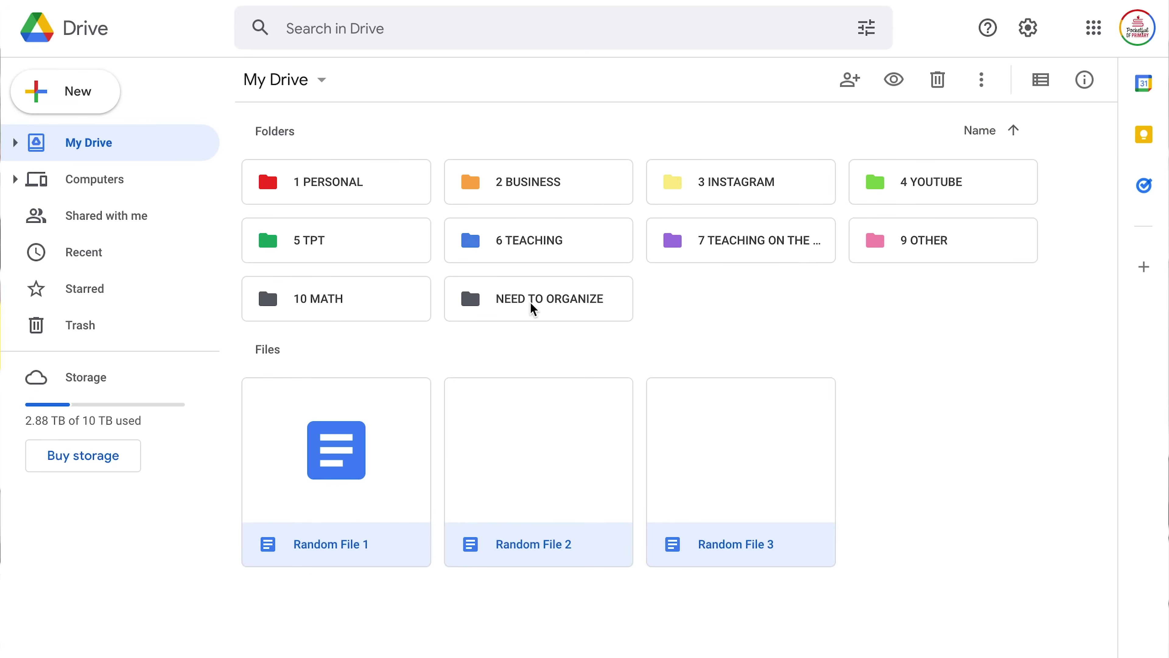
Step: Create a folder named 11 SCIENCE in My Drive
right_click(689, 328)
click(736, 350)
text(11 SCIENCE)
click(712, 420)
Step: Move Random File 1 from the NEED TO ORGANIZE folder into the UNIT 2 subfolder of 10 MATH
double_click(744, 306)
right_click(355, 282)
click(435, 491)
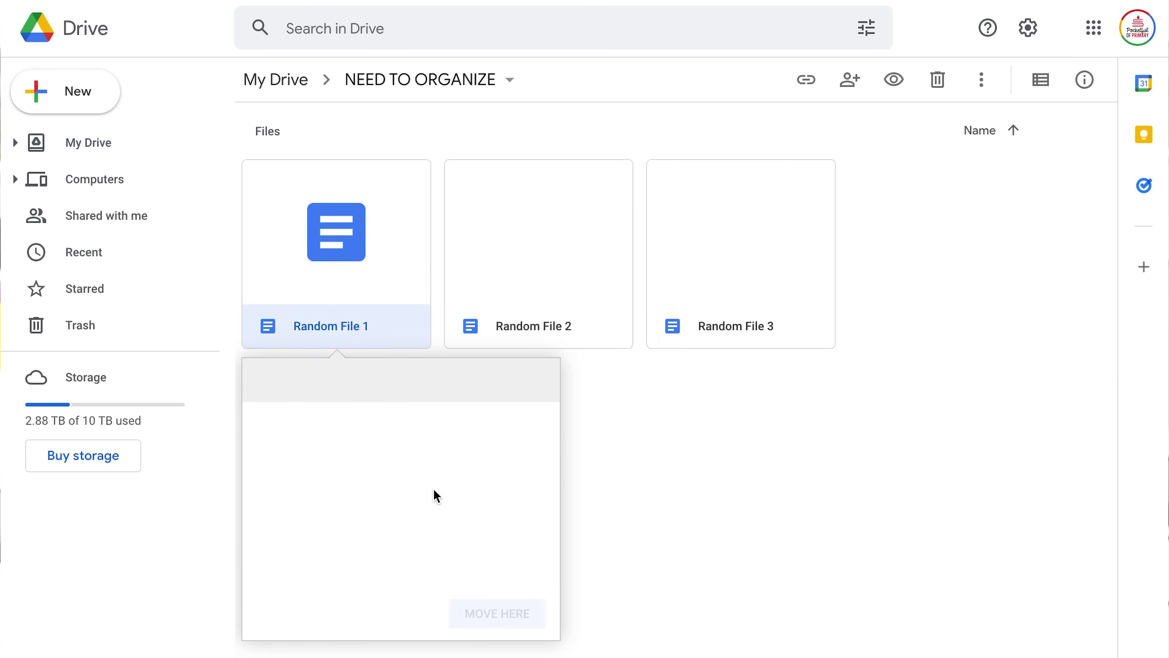
double_click(329, 509)
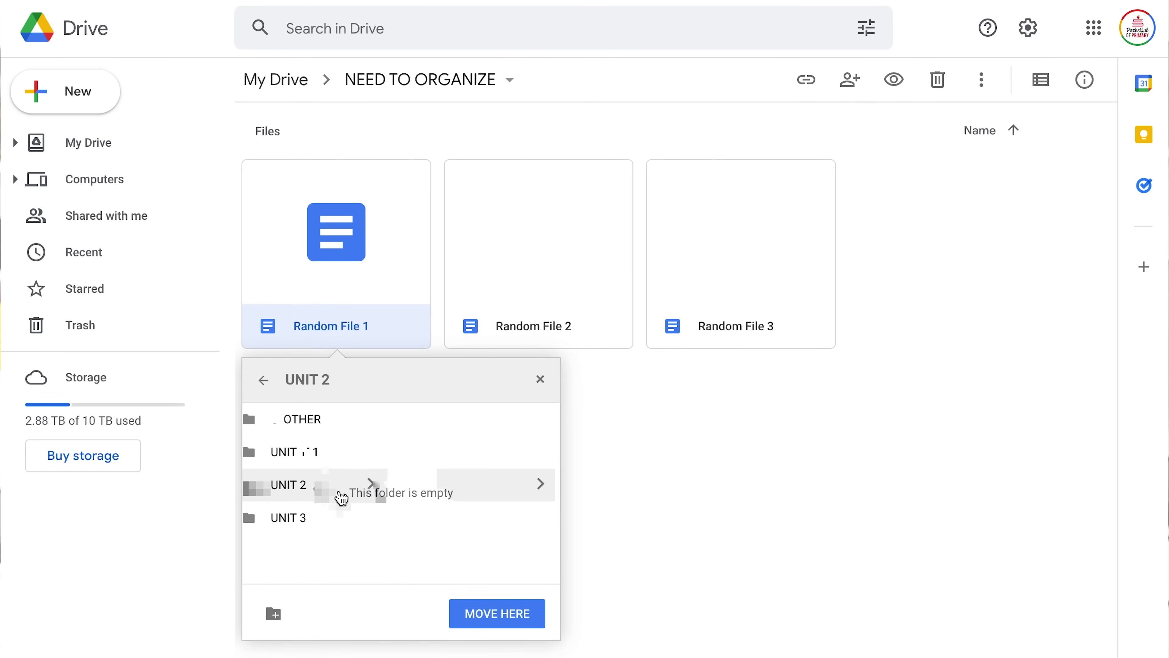
click(481, 608)
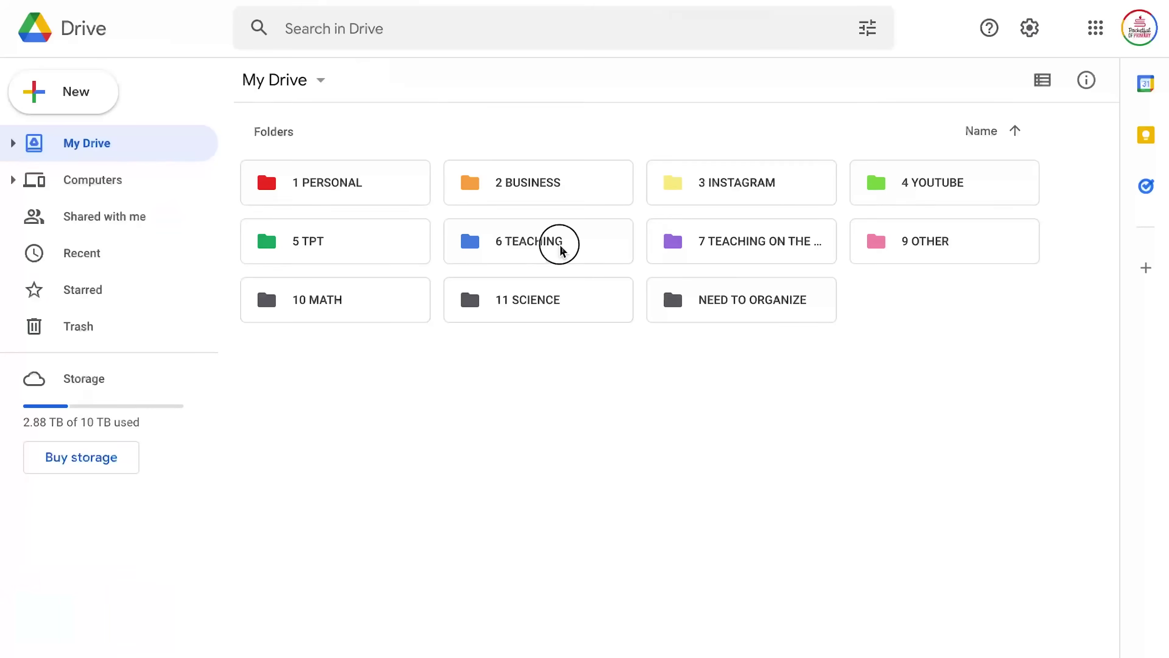
Step: Open the EXAMPLES subfolder inside the 6 TEACHING folder
double_click(556, 243)
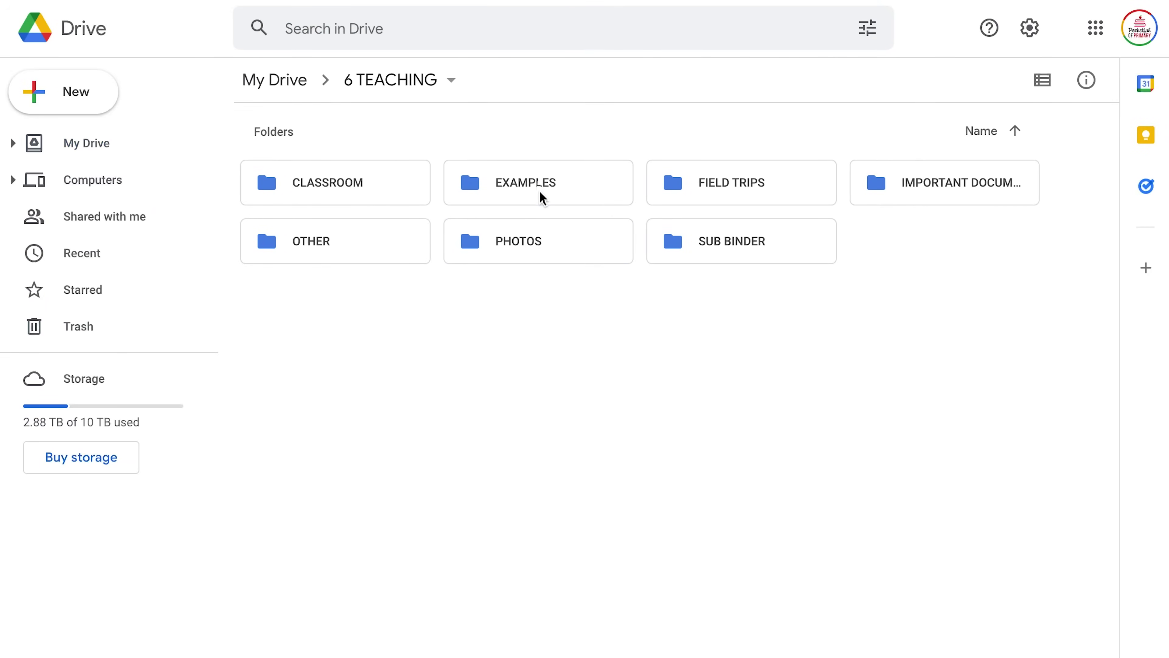
click(541, 193)
double_click(538, 182)
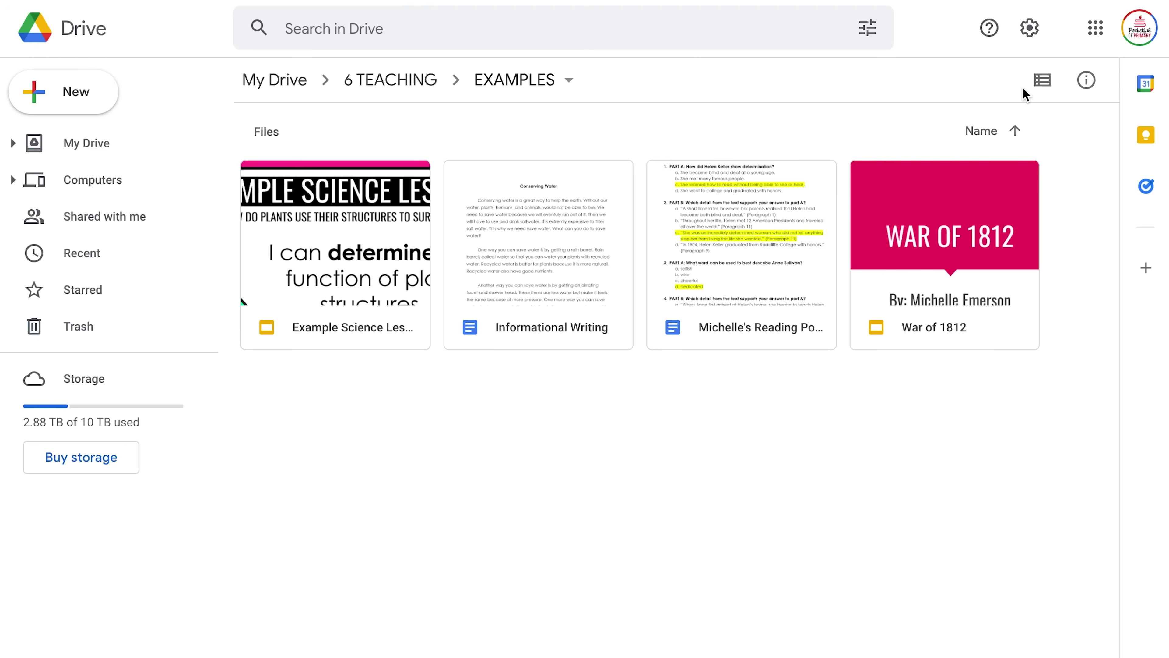
Step: Display the EXAMPLES files as a list and set the date column to Last opened by me
click(1042, 83)
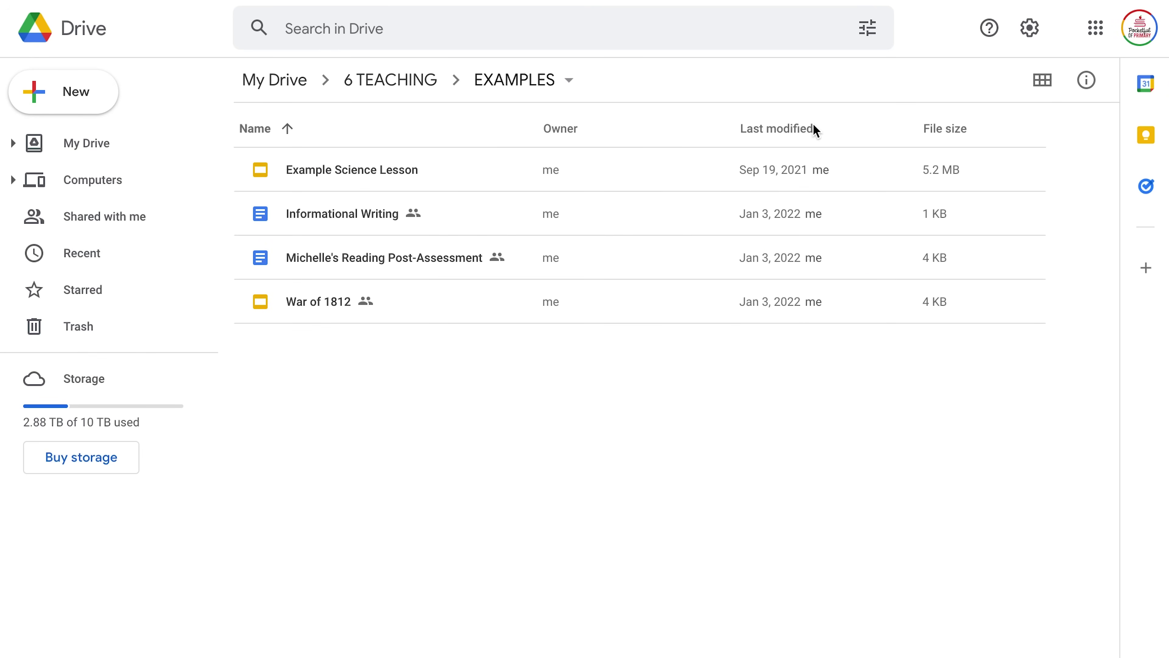
click(806, 131)
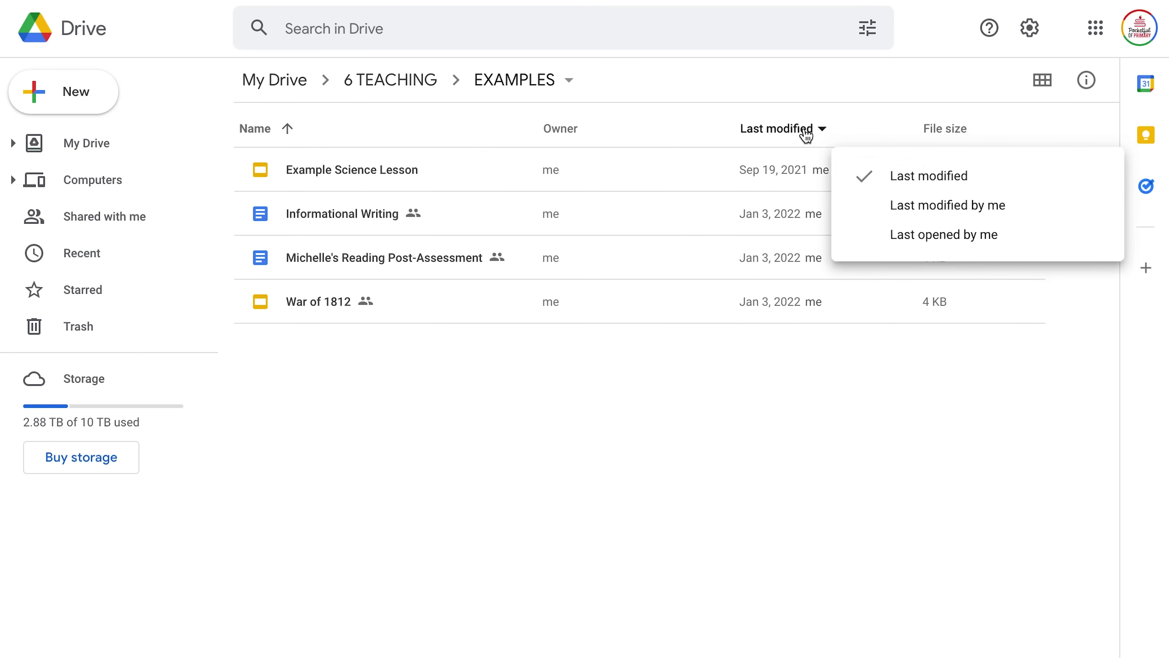
click(893, 243)
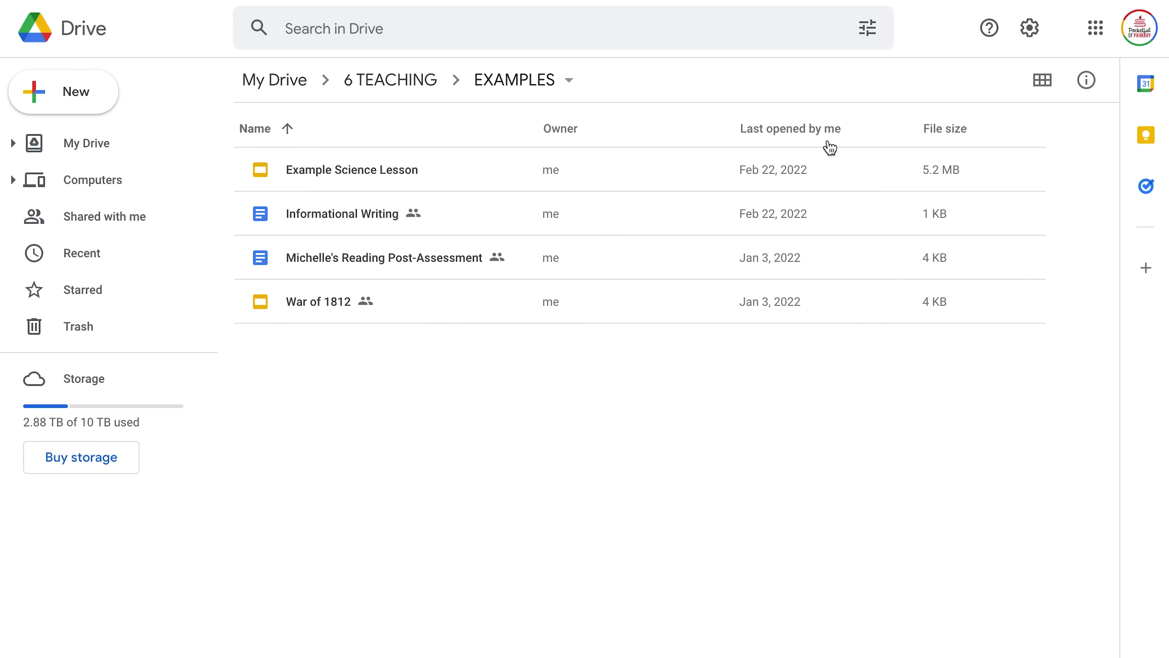
Step: Set the date column back to Last modified and return the EXAMPLES files to the grid layout
click(822, 130)
click(913, 185)
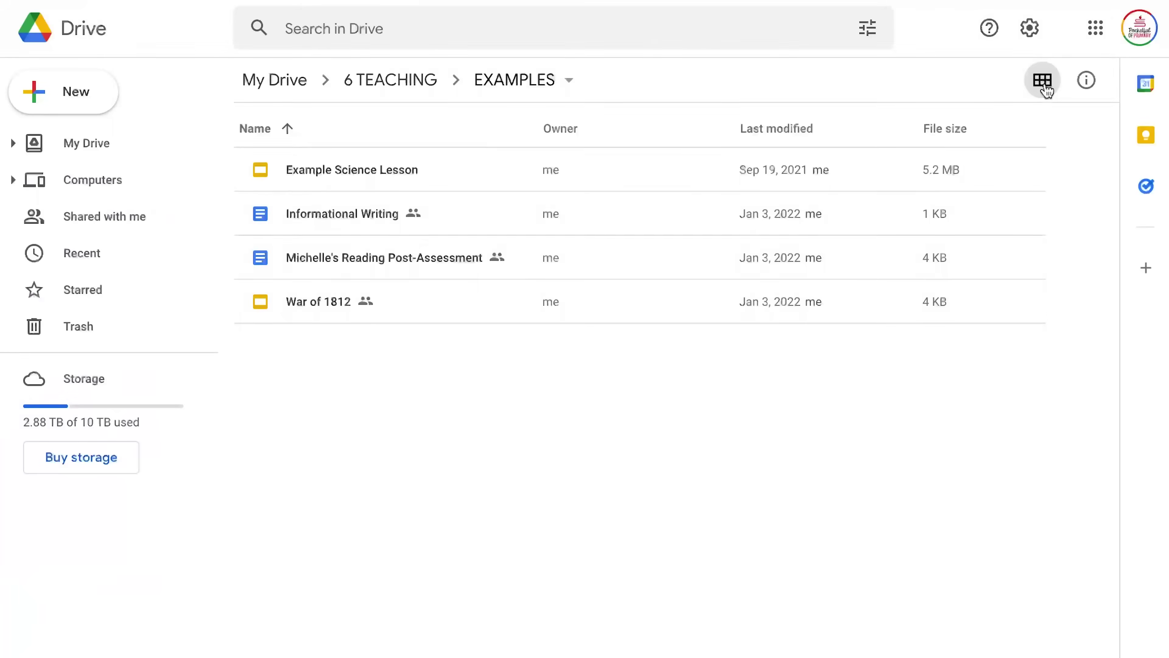
click(1042, 80)
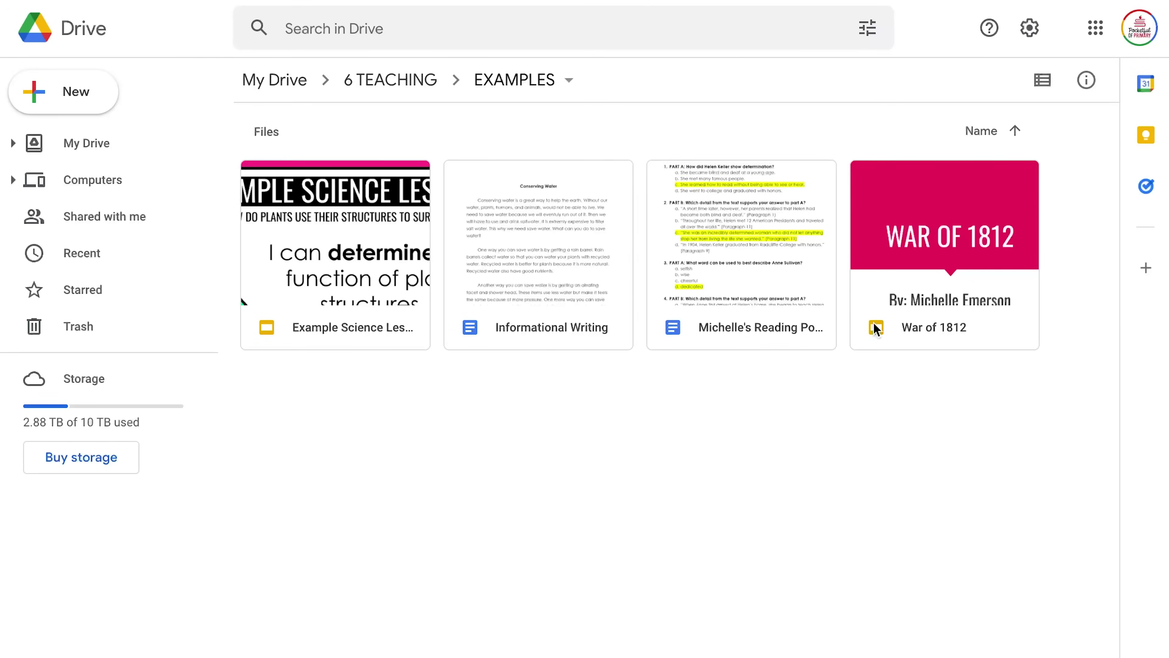
Step: Examine the access and system properties of the EXAMPLES folder and its files Example Science Lesson and Informational Writing
click(1086, 93)
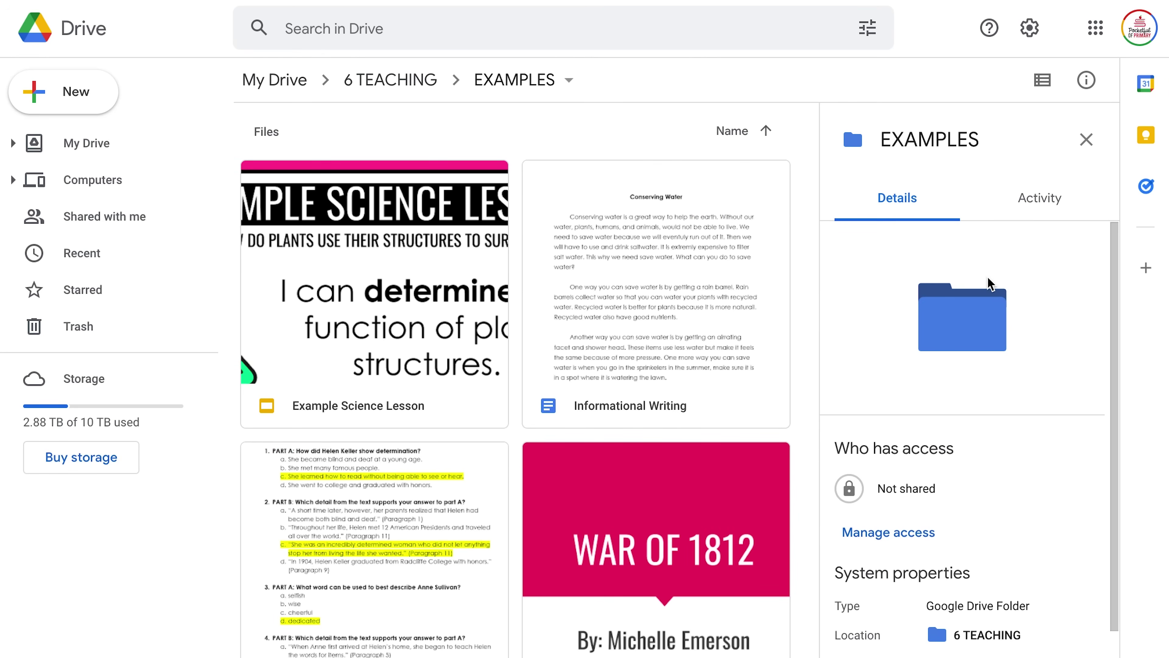
scroll(990, 283, down, 3)
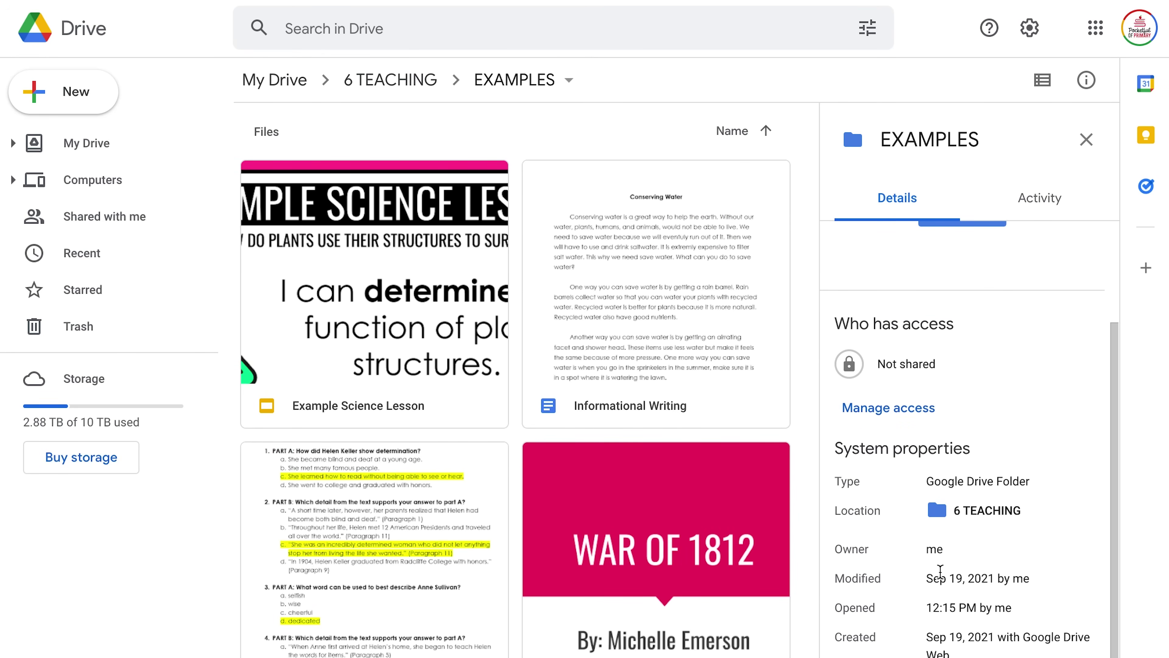
click(456, 414)
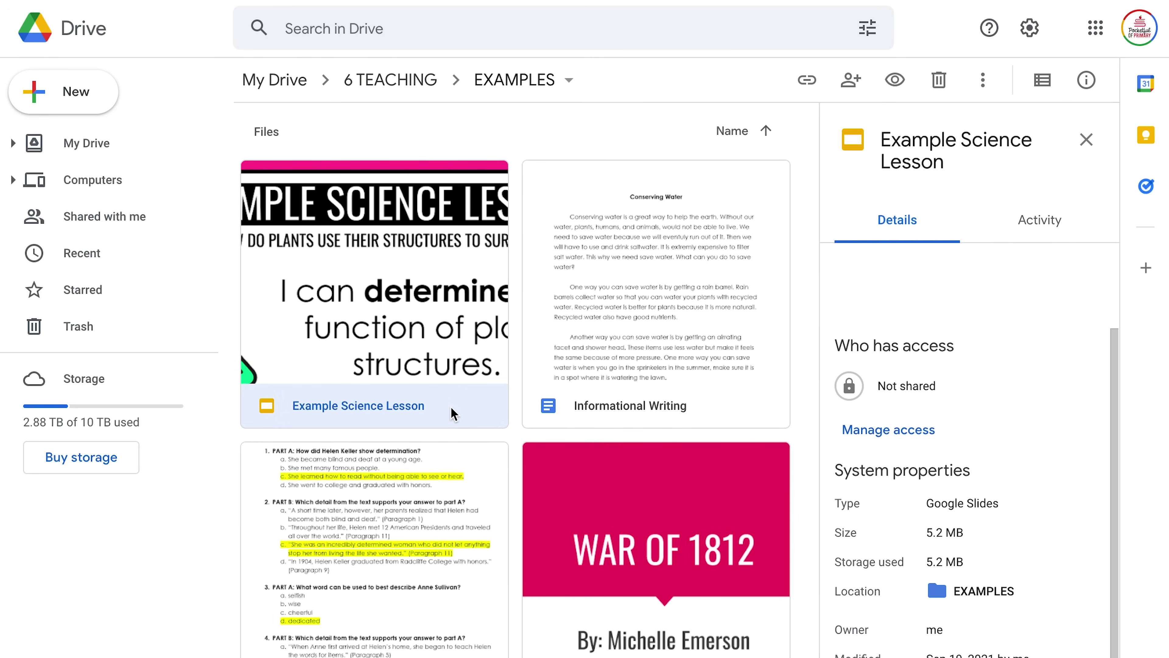
scroll(1002, 535, down, 3)
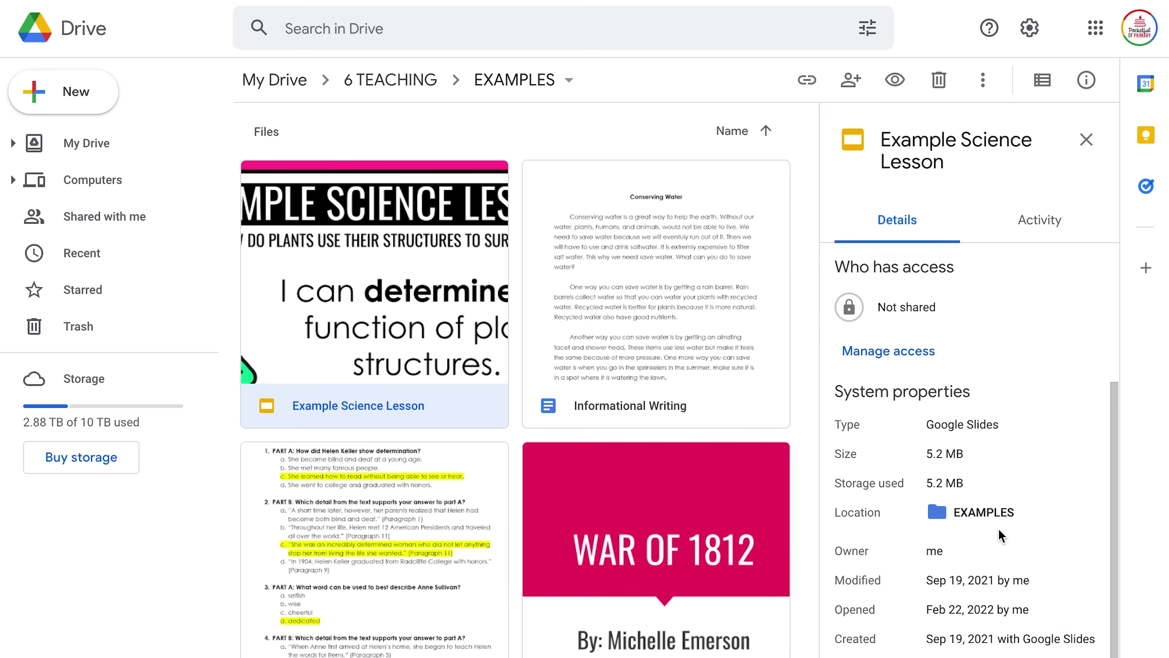
click(685, 405)
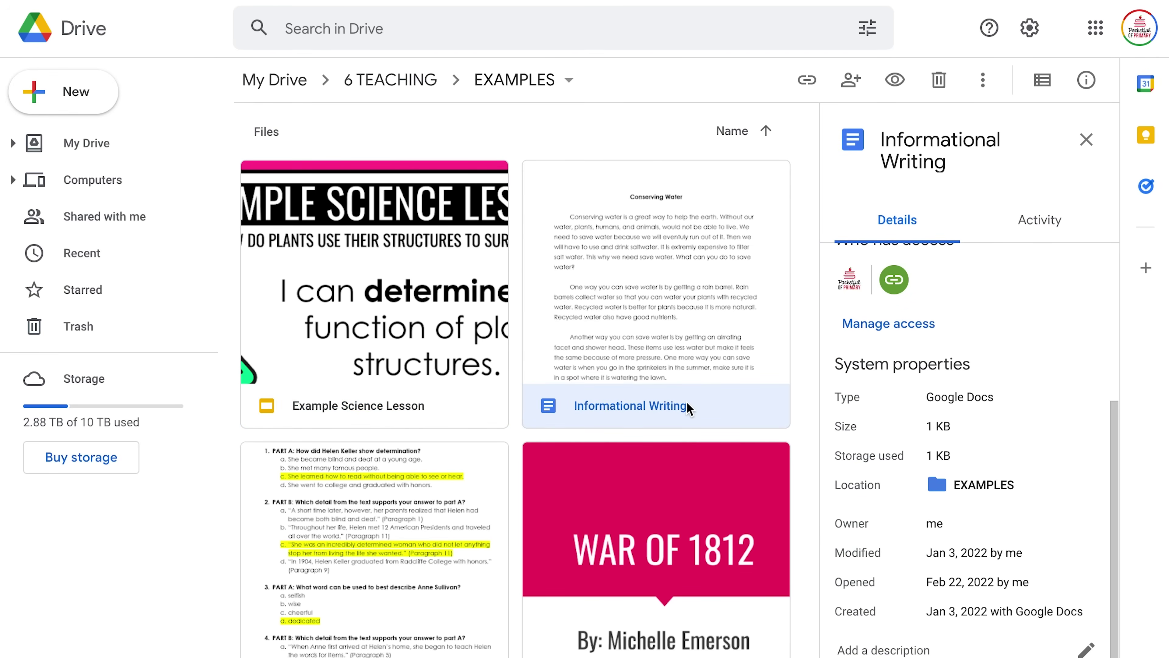
key(Escape)
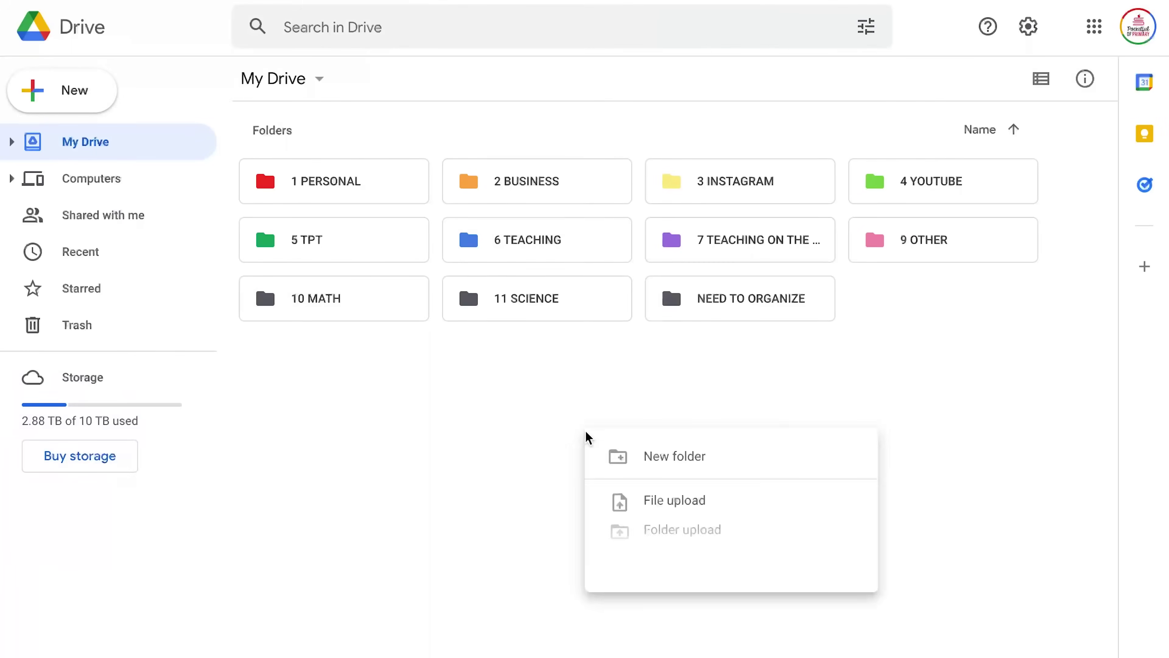
Step: Create a folder named 12 OLD FILES in My Drive and move Random File 1 from 10 MATH's UNIT 2 subfolder into it
click(611, 456)
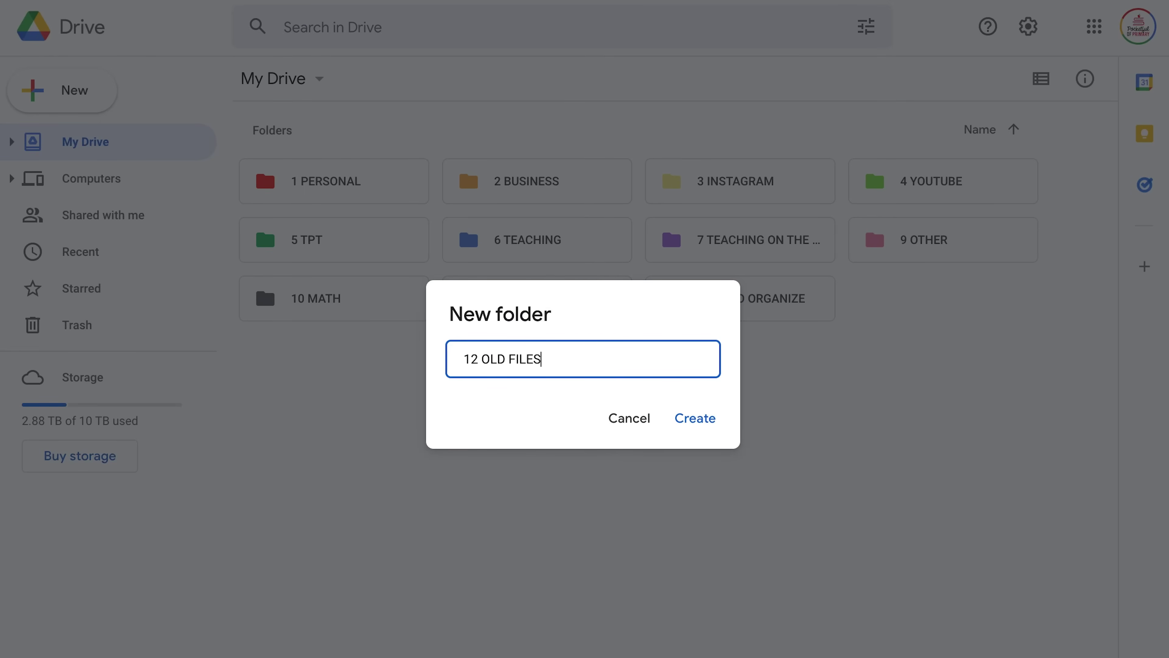
click(709, 431)
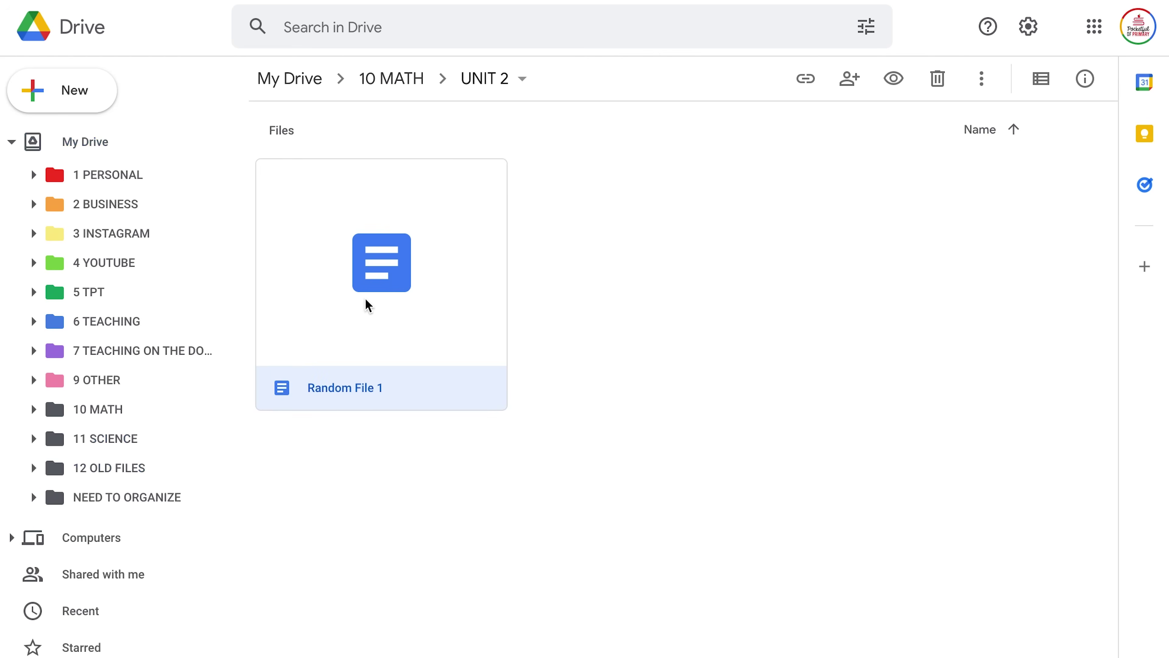
drag(386, 282, 137, 472)
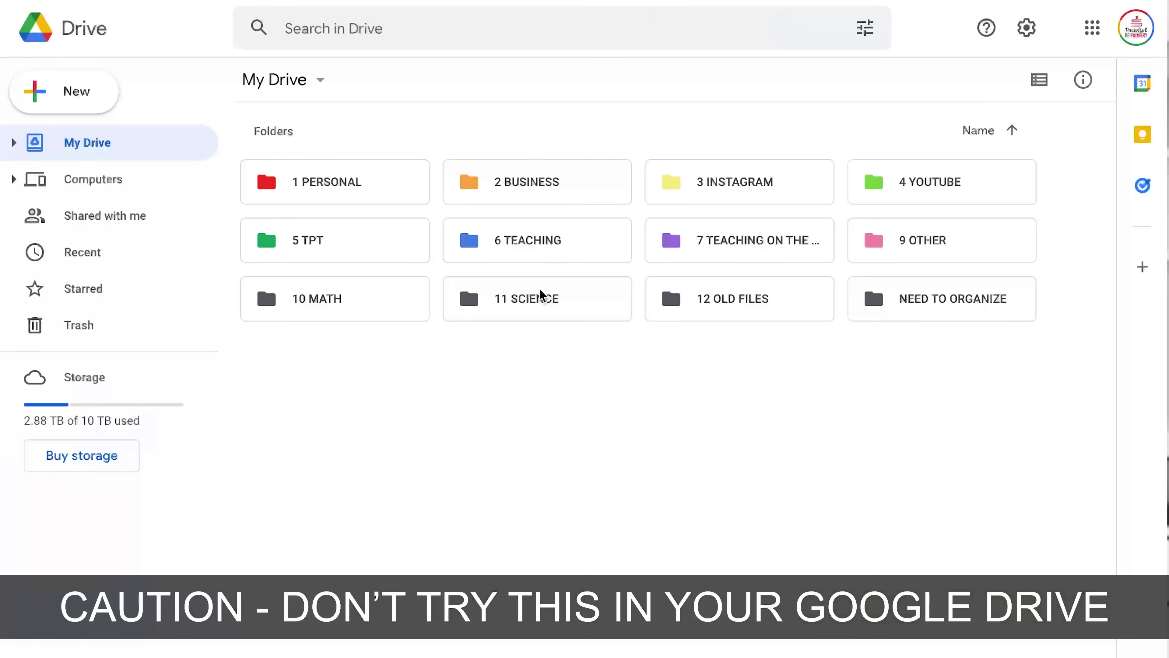
Step: In the CLASSROOM folder of 6 TEACHING, move the shorter-named of the two teacher class folders into ARCHIVED
double_click(540, 288)
double_click(531, 242)
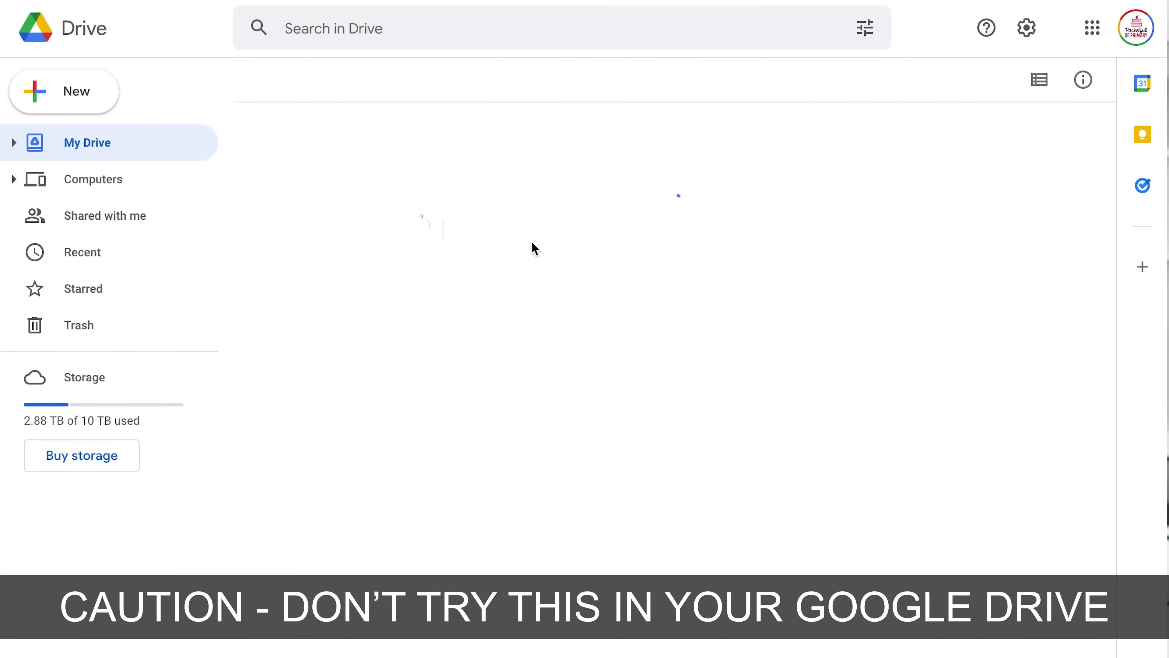
double_click(370, 187)
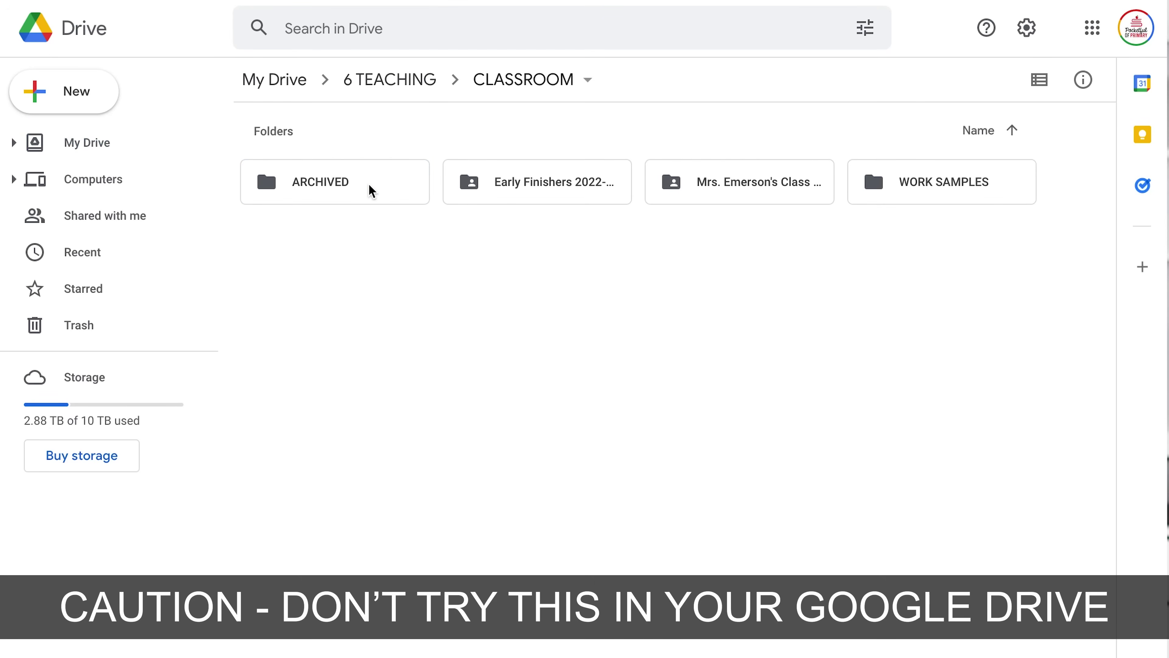
click(583, 81)
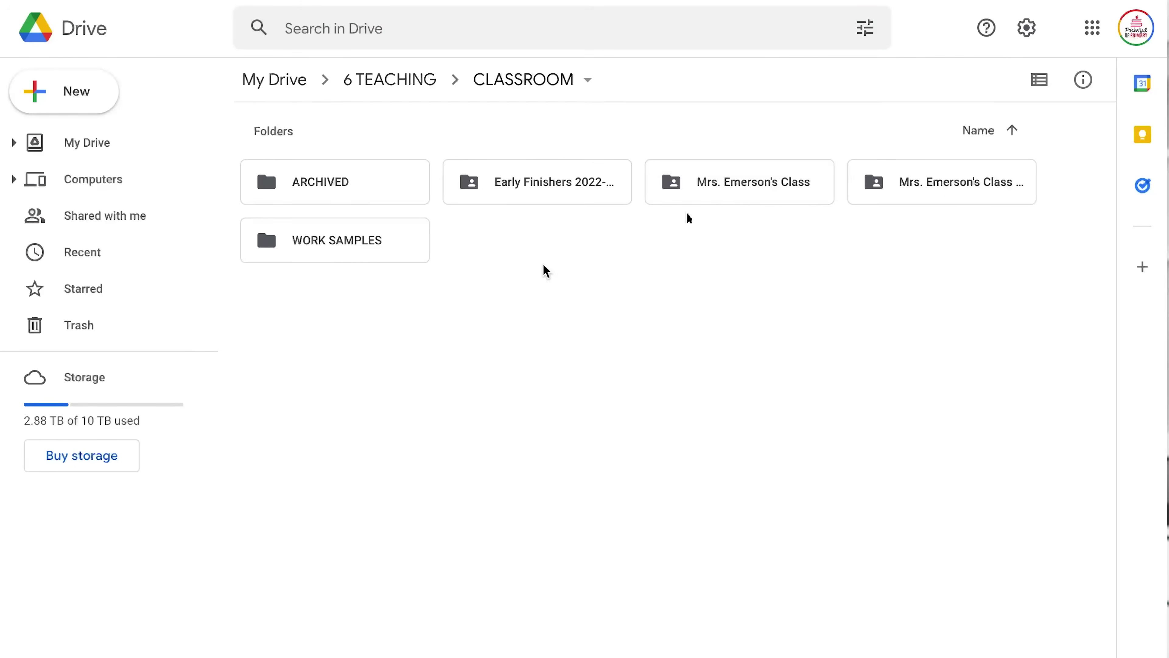
click(724, 185)
drag(652, 184, 340, 183)
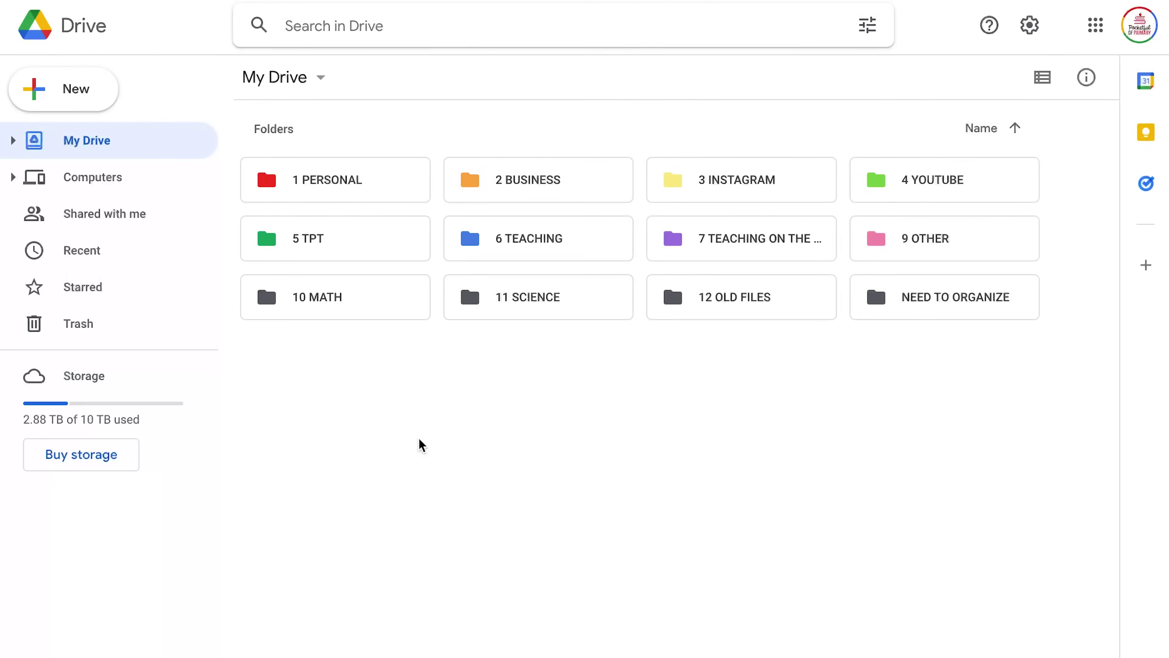
Step: Remove the folder starting with 1. Putting the TECH and the pink Lesson Plan file from Shared with me
click(170, 213)
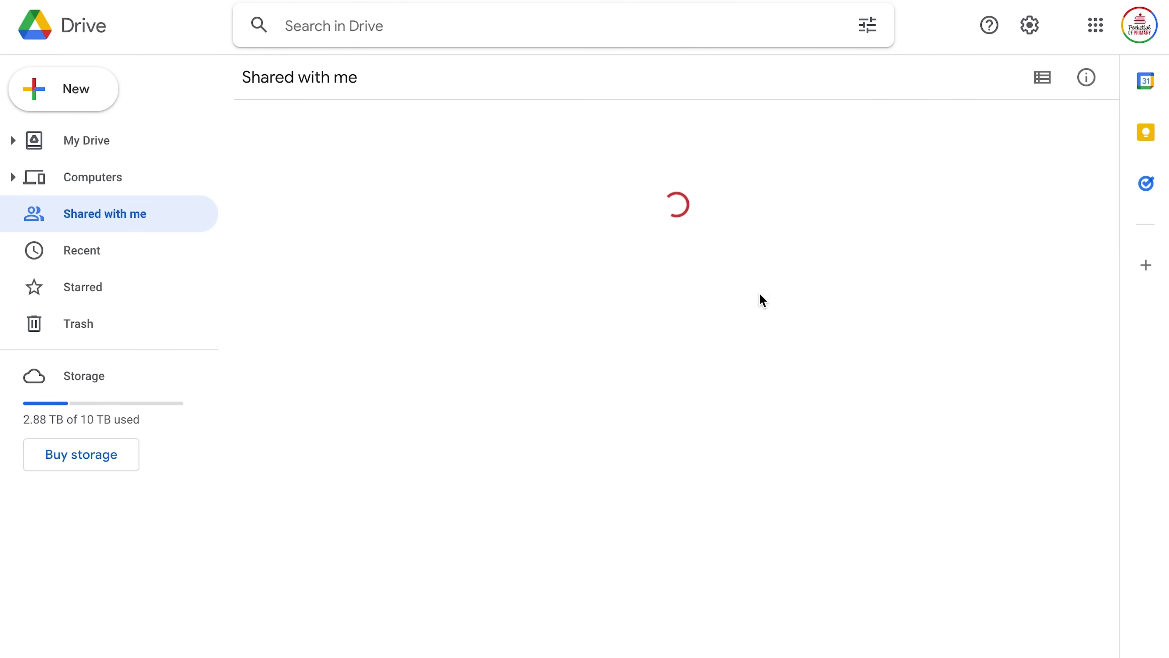
scroll(762, 299, down, 5)
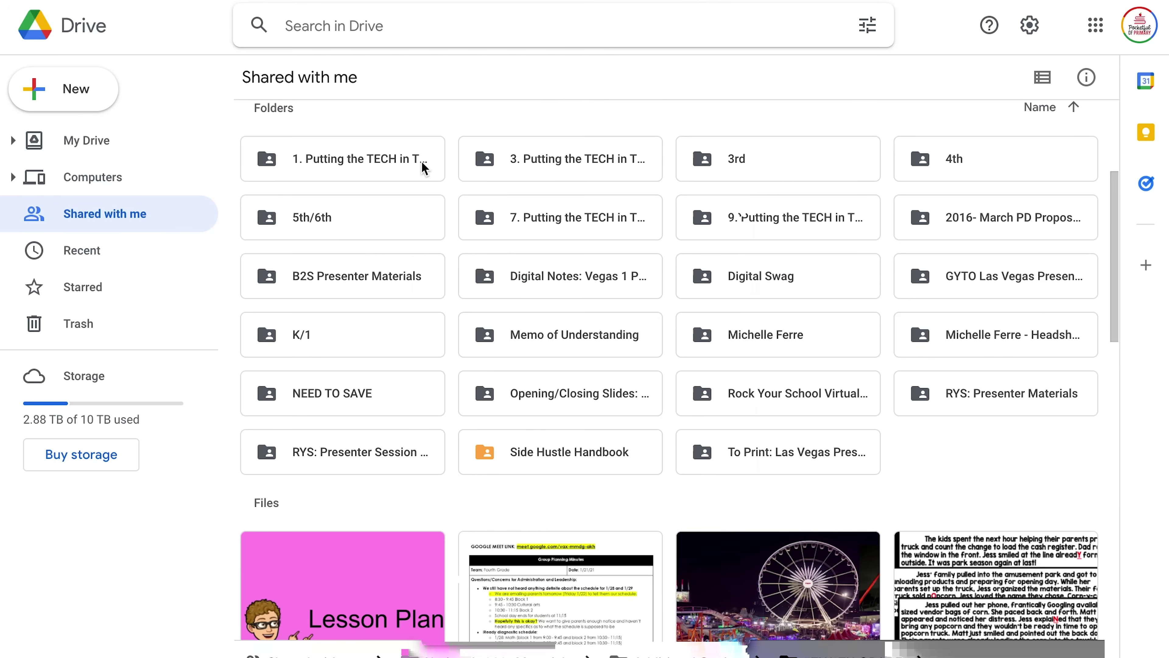
right_click(423, 162)
click(534, 613)
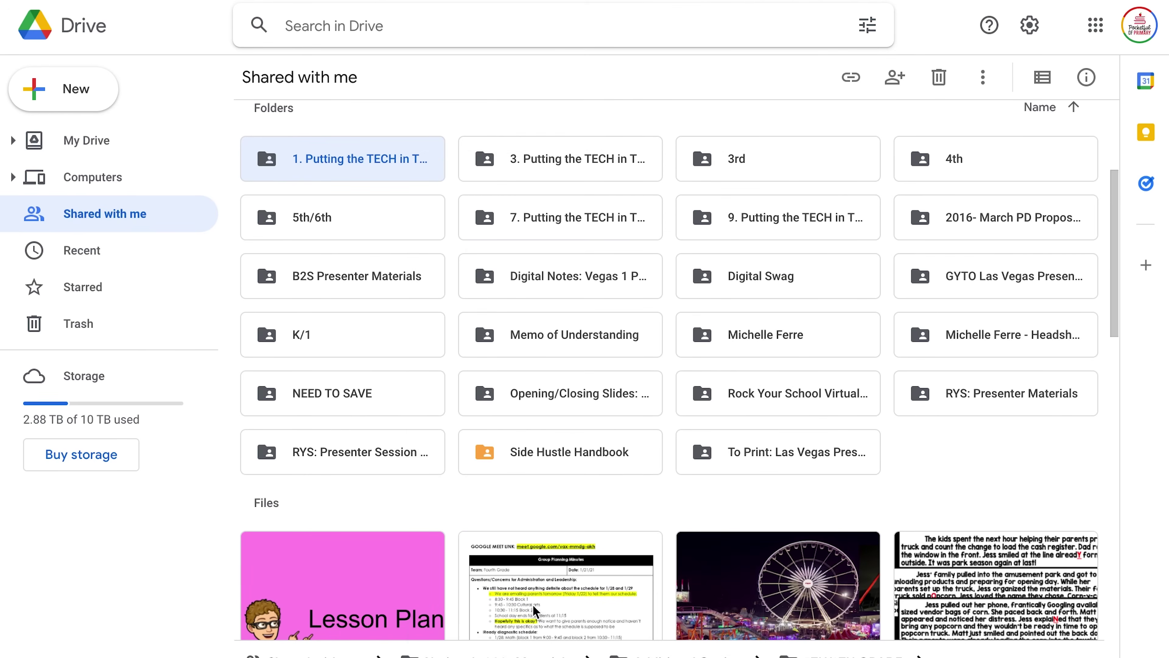
right_click(353, 621)
click(413, 617)
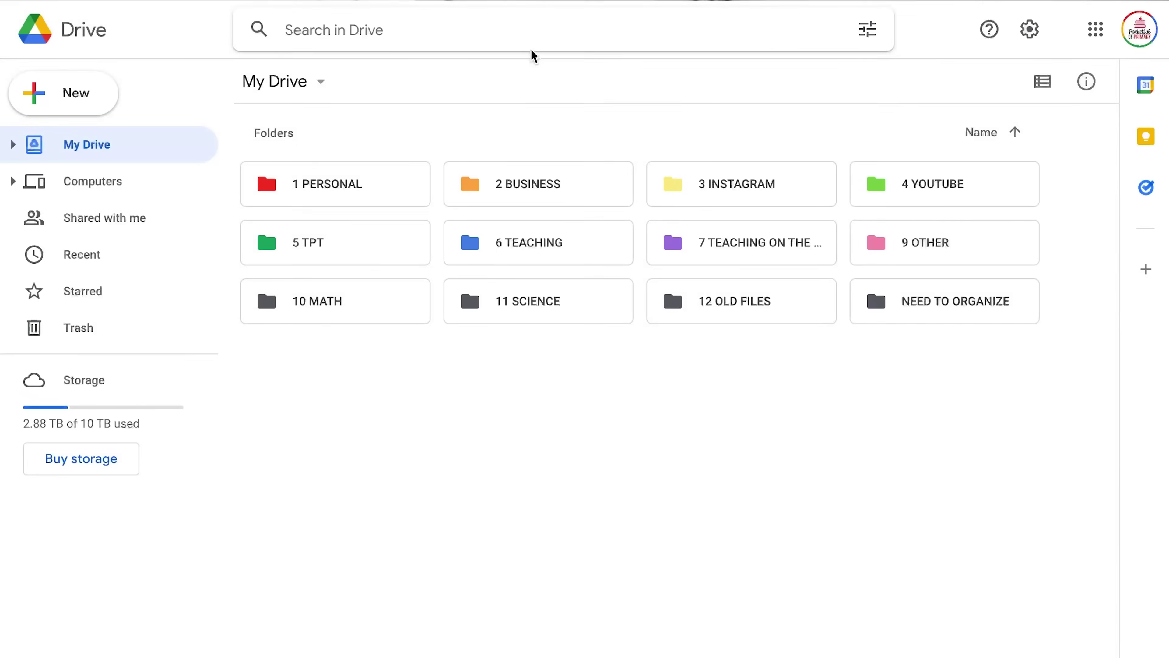
Step: Search Drive for items containing the word schedule, limiting the location to Shared with me
click(527, 36)
text(schedule)
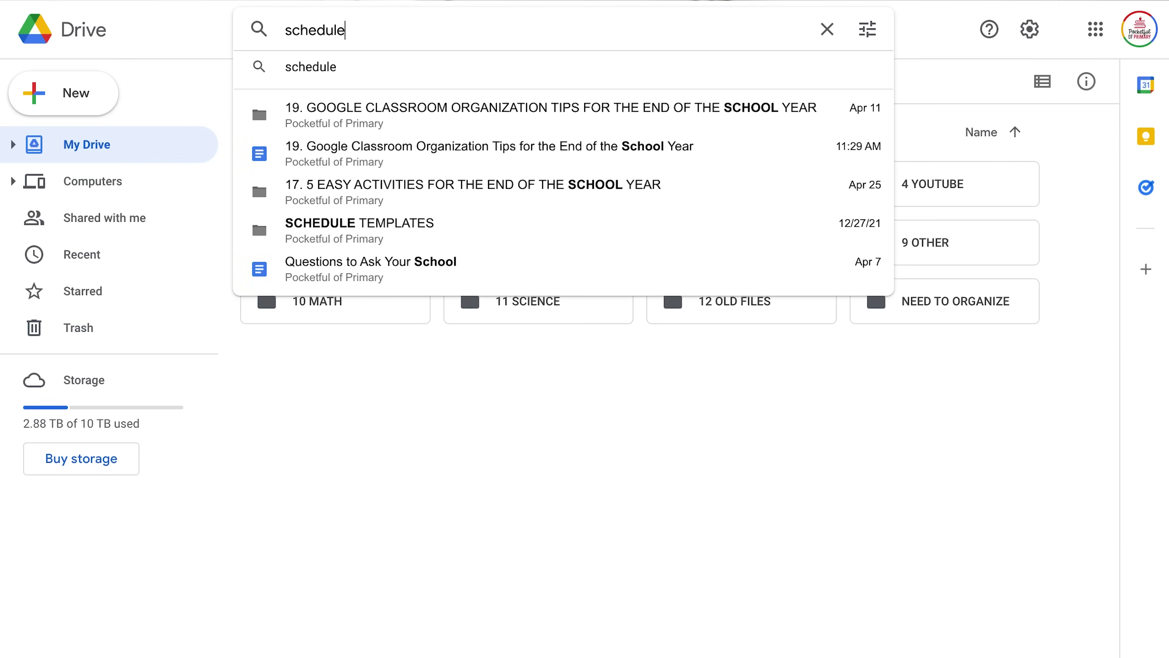
click(867, 30)
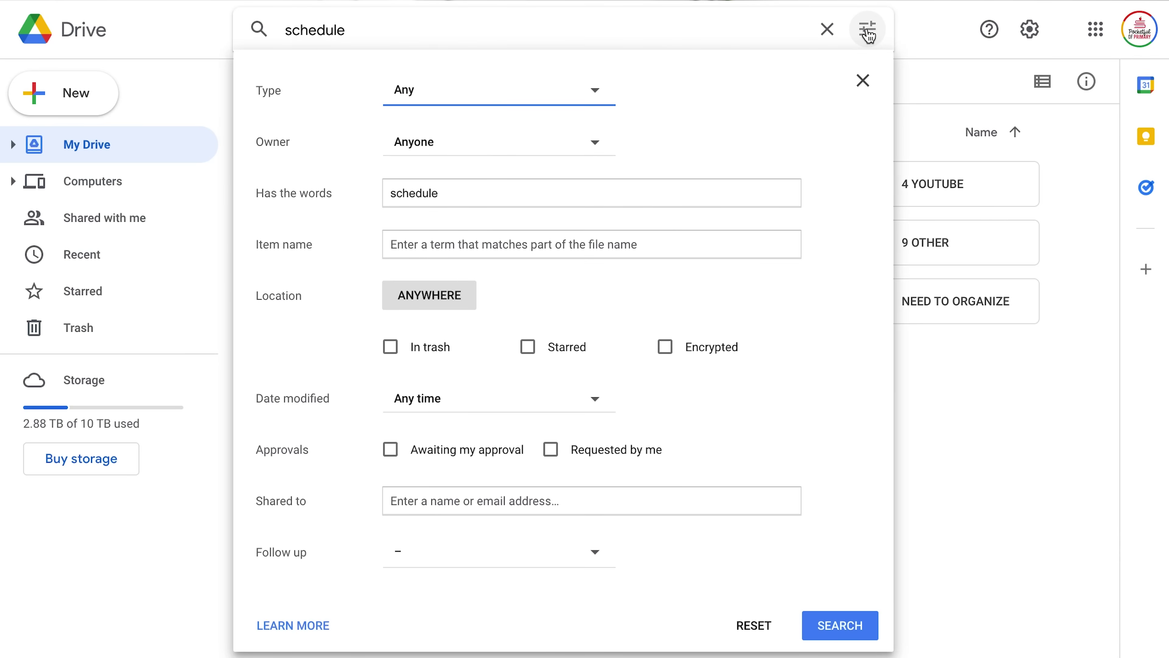
click(453, 301)
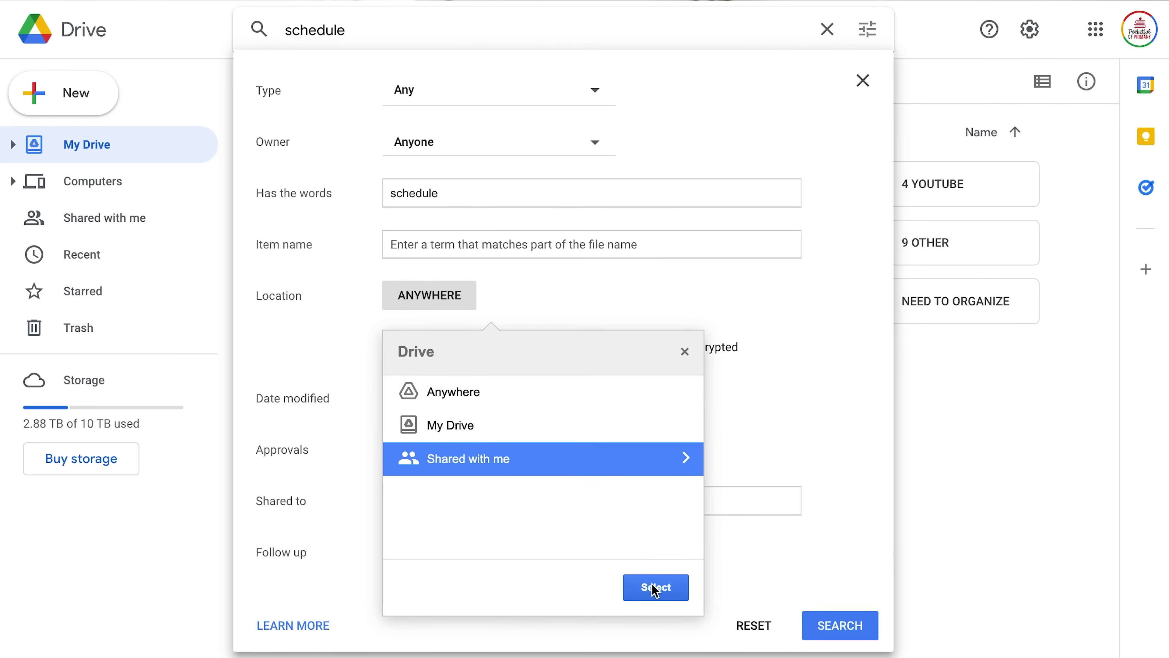
click(840, 626)
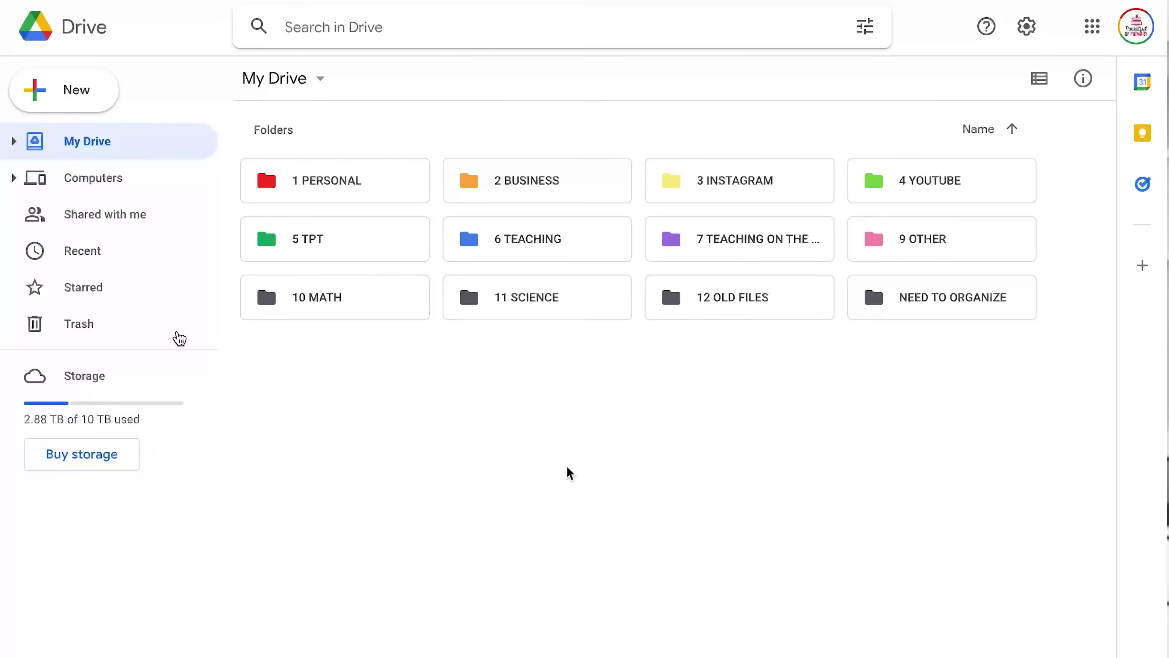
Step: Add the BEGINNING OF THE YEAR folder in 6 TEACHING to Starred and review the starred items
click(121, 290)
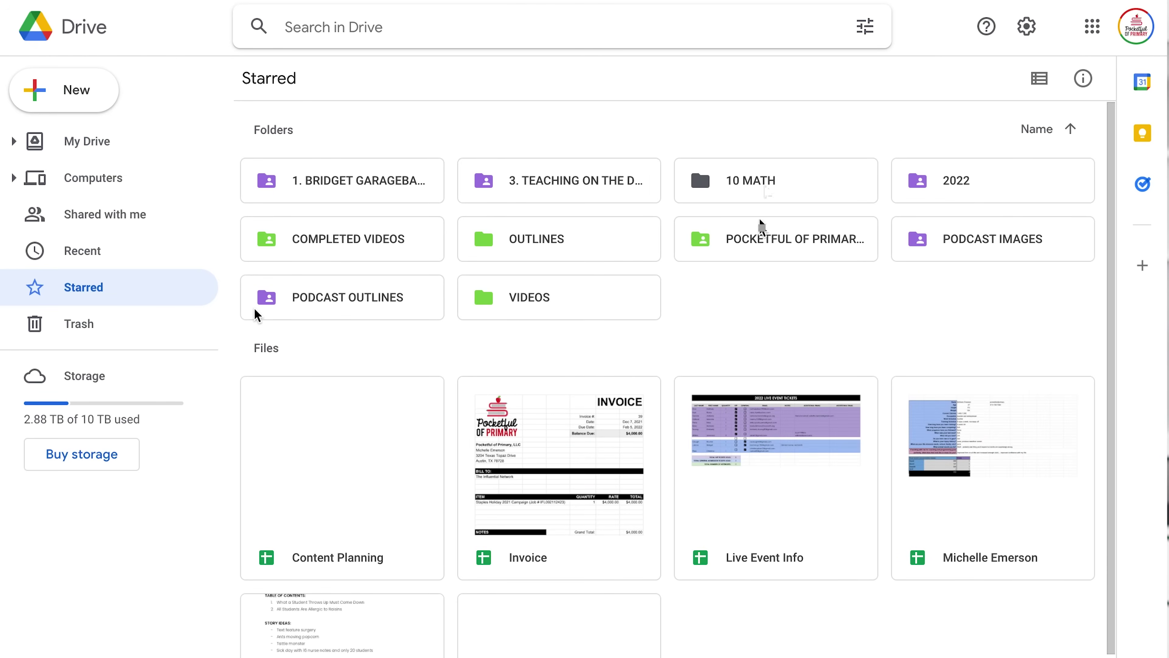
right_click(766, 176)
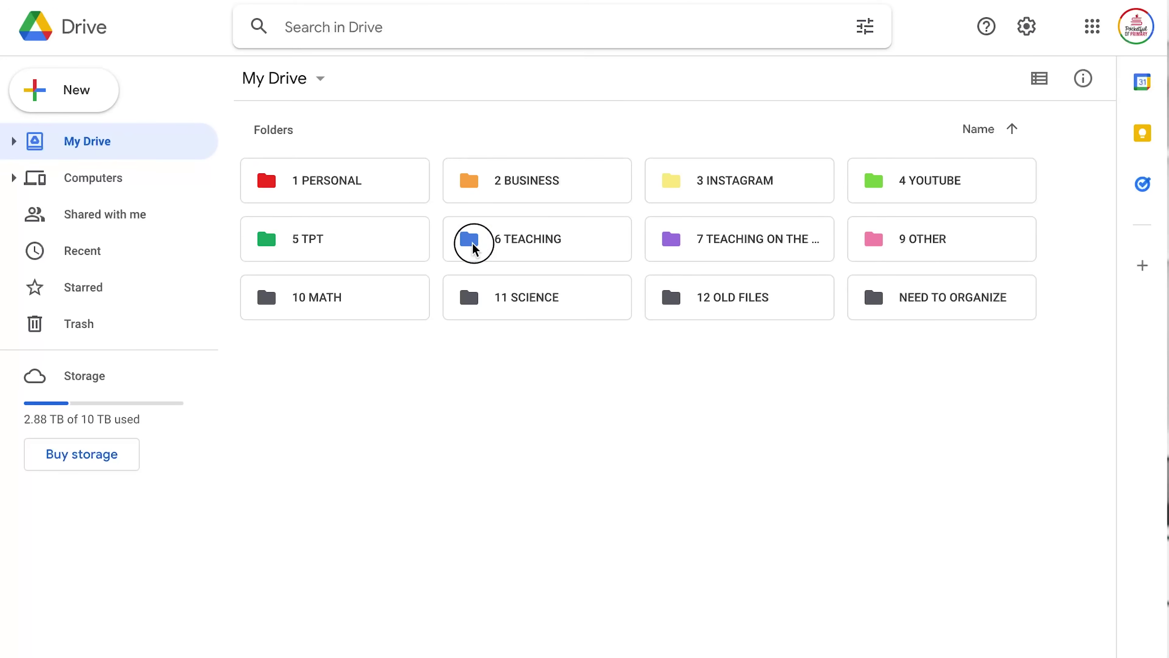
double_click(473, 243)
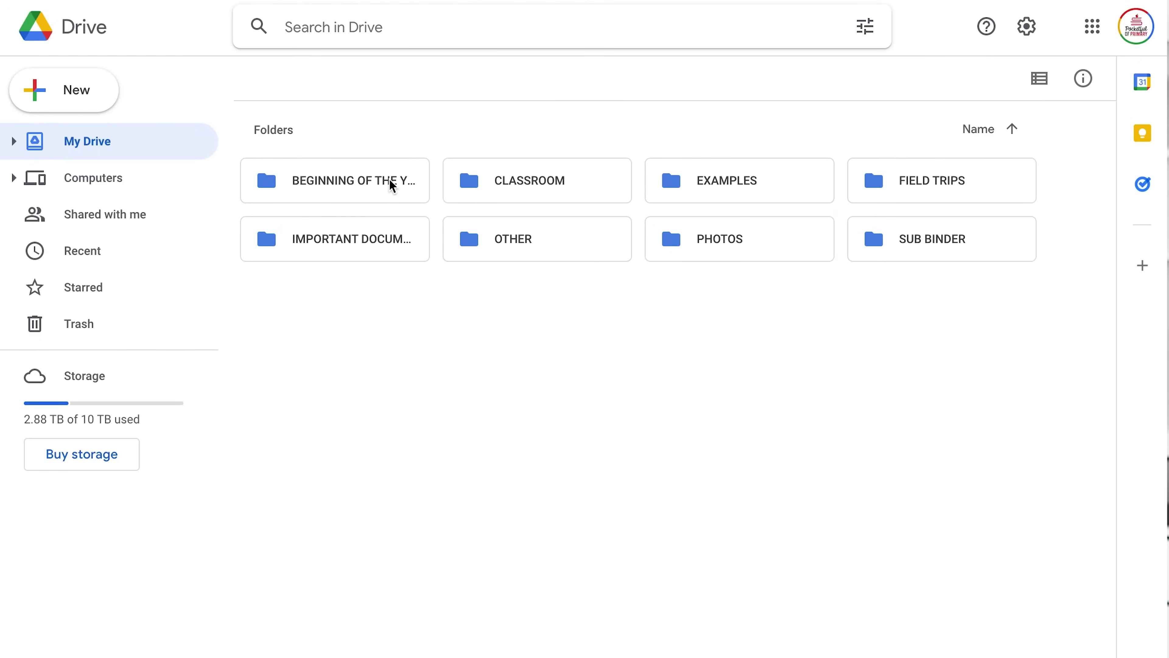
right_click(389, 180)
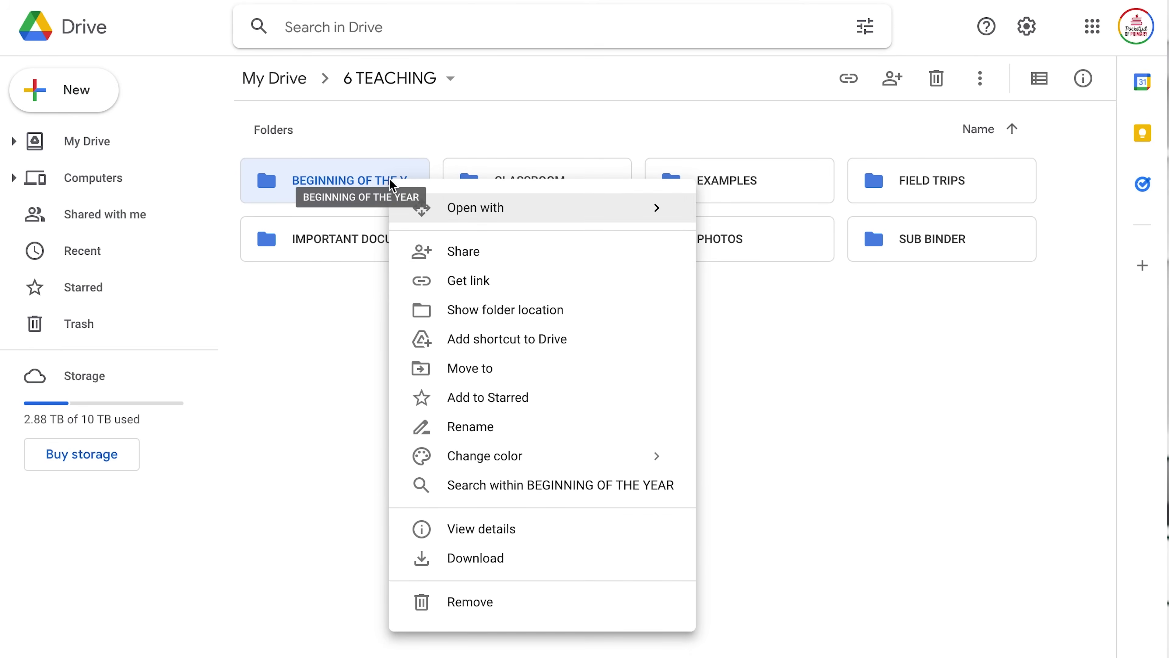
click(494, 405)
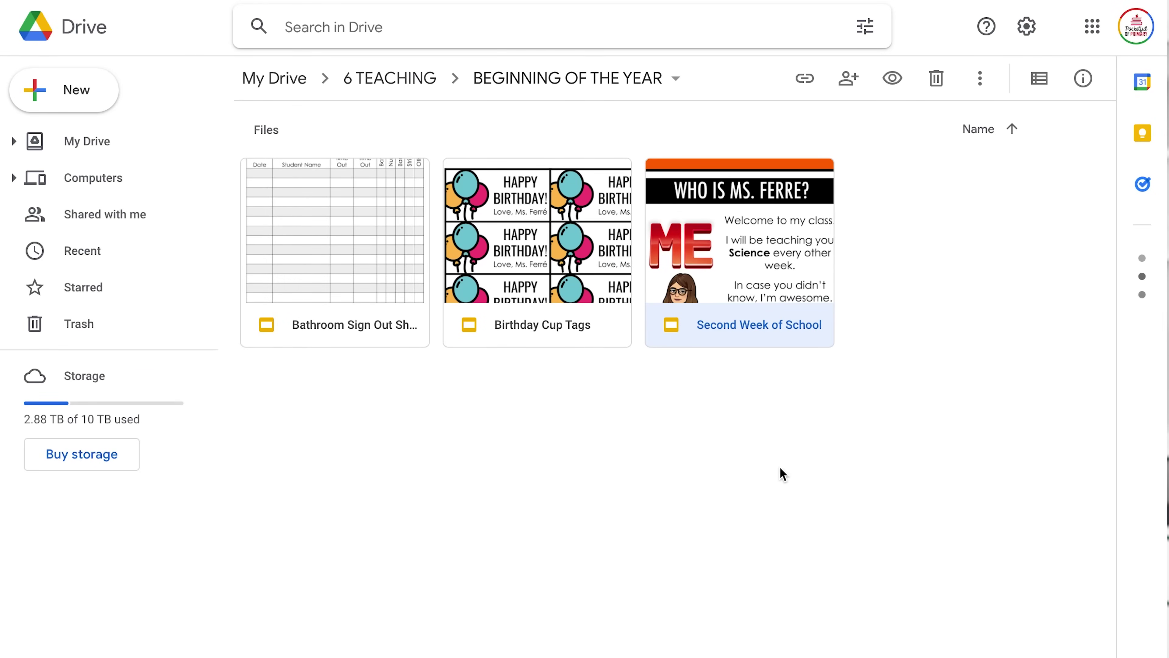
click(161, 300)
scroll(609, 449, down, 2)
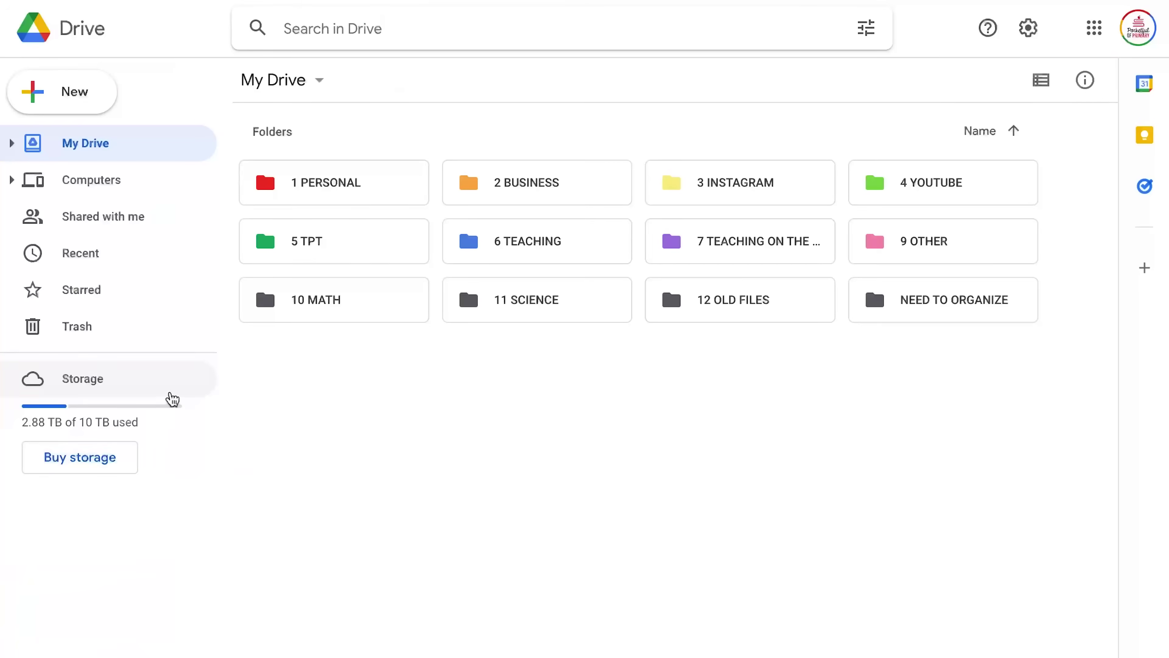
Step: From the Drive settings, view the list of items taking up storage
click(1028, 29)
click(994, 74)
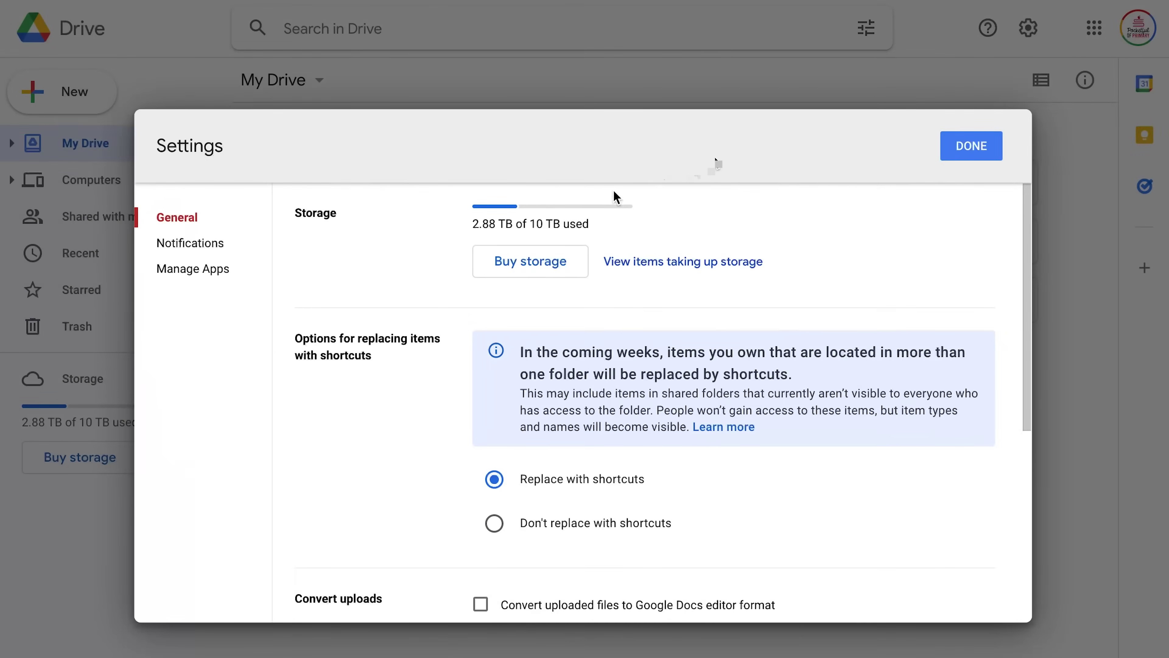
click(645, 266)
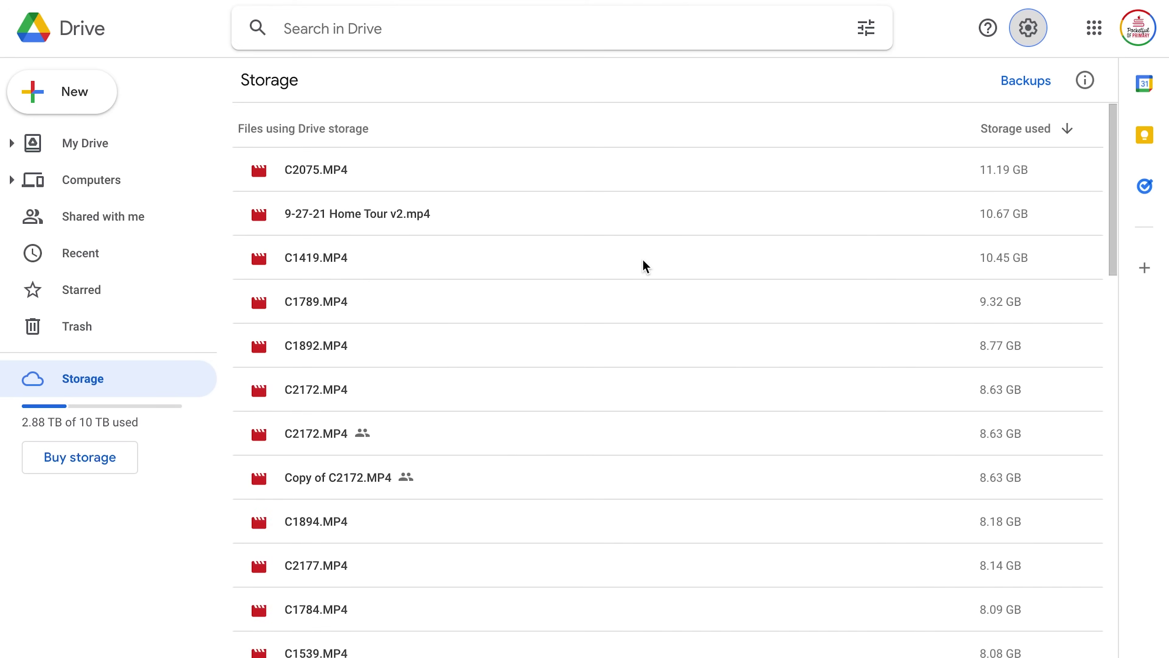
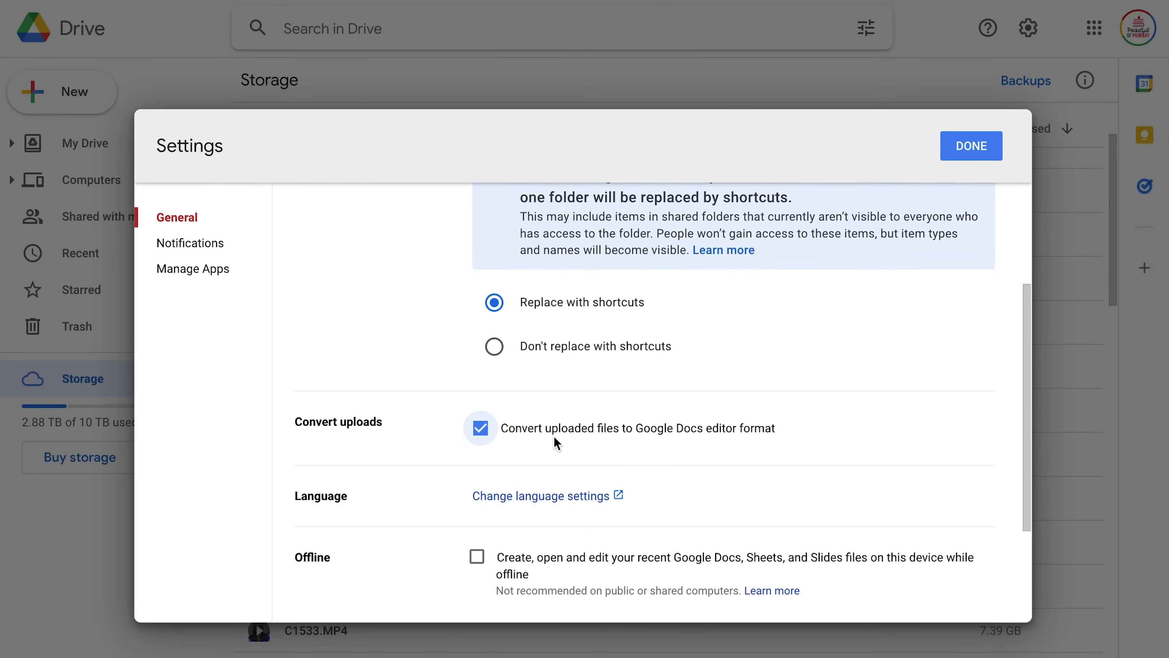
Step: Enable conversion of uploaded files to Google Docs editor format and offline editing of recent Docs, Sheets and Slides files
scroll(555, 442, down, 3)
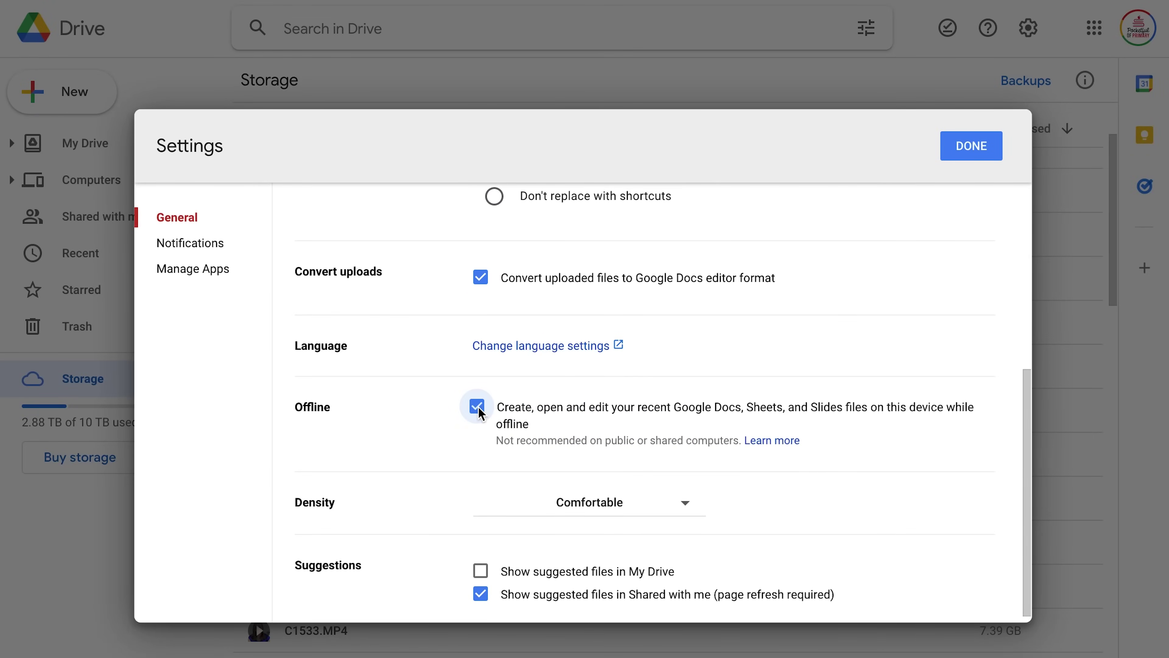
Step: Review the apps connected to Drive and disconnect Wakelet
click(227, 277)
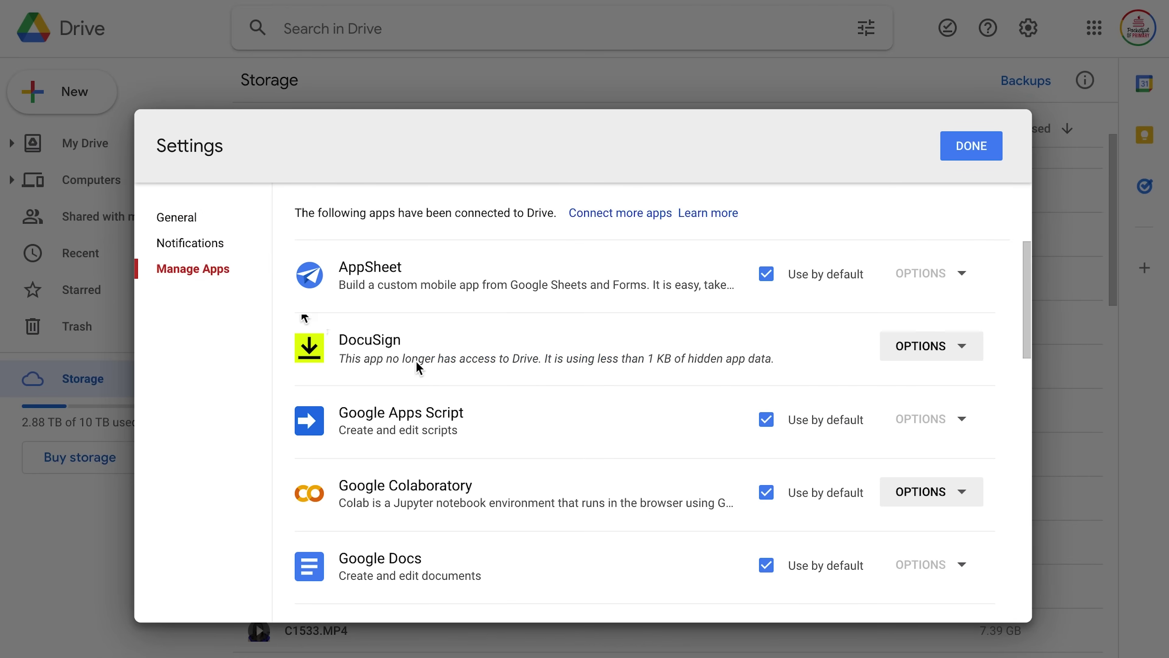
scroll(504, 404, down, 5)
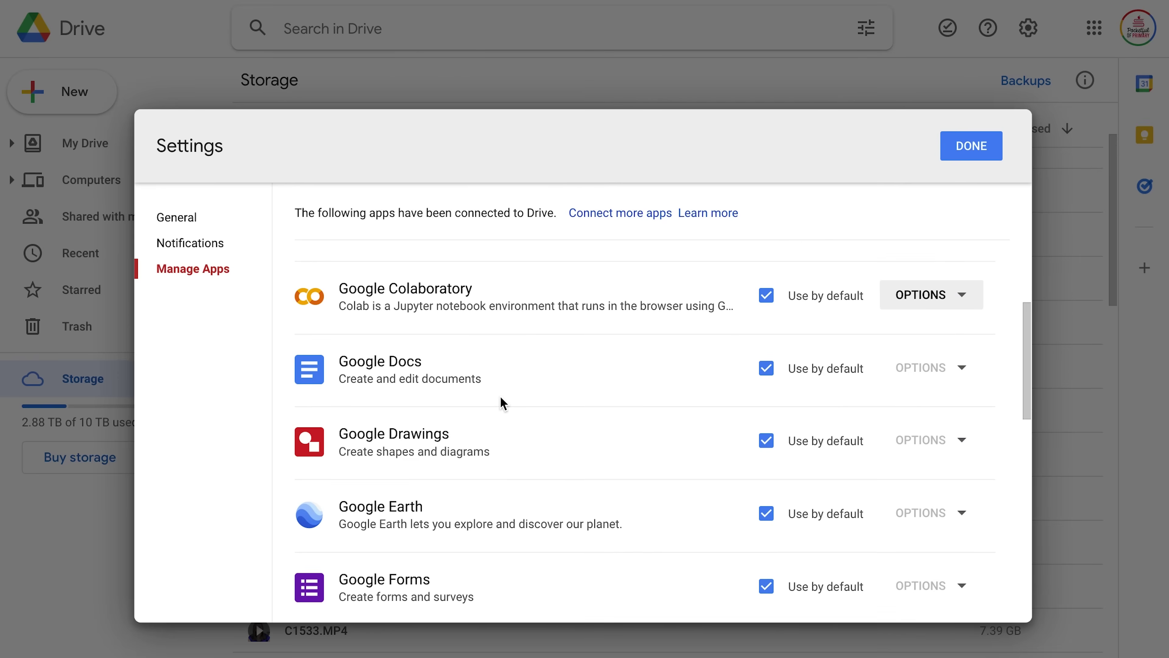
scroll(504, 404, down, 7)
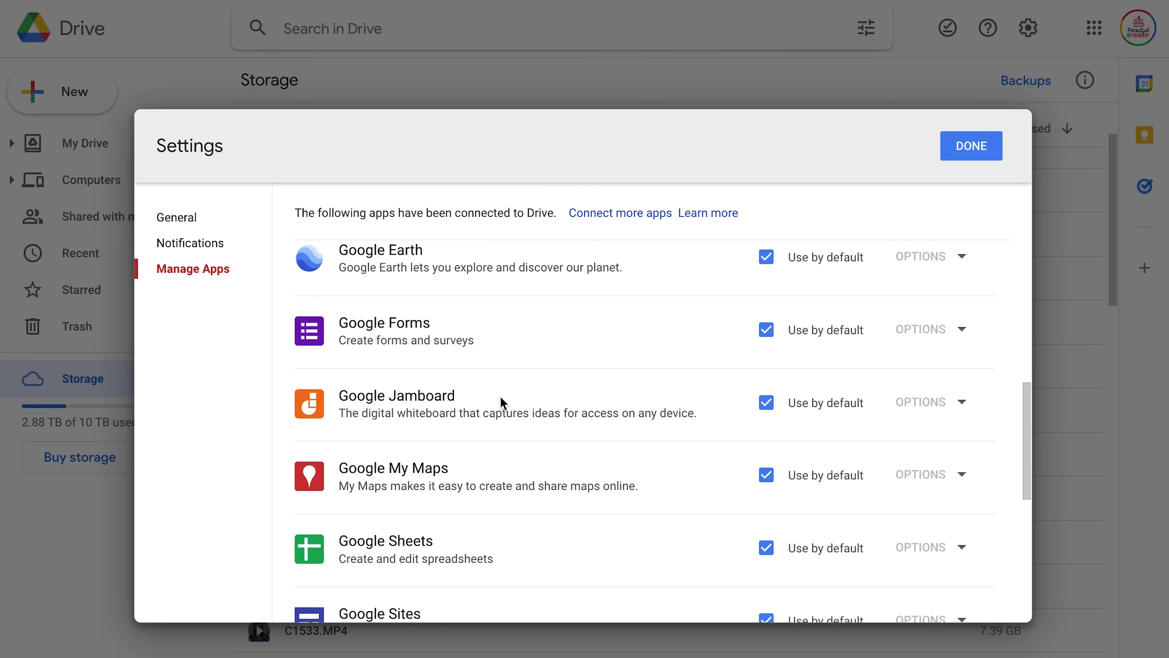
scroll(504, 404, down, 6)
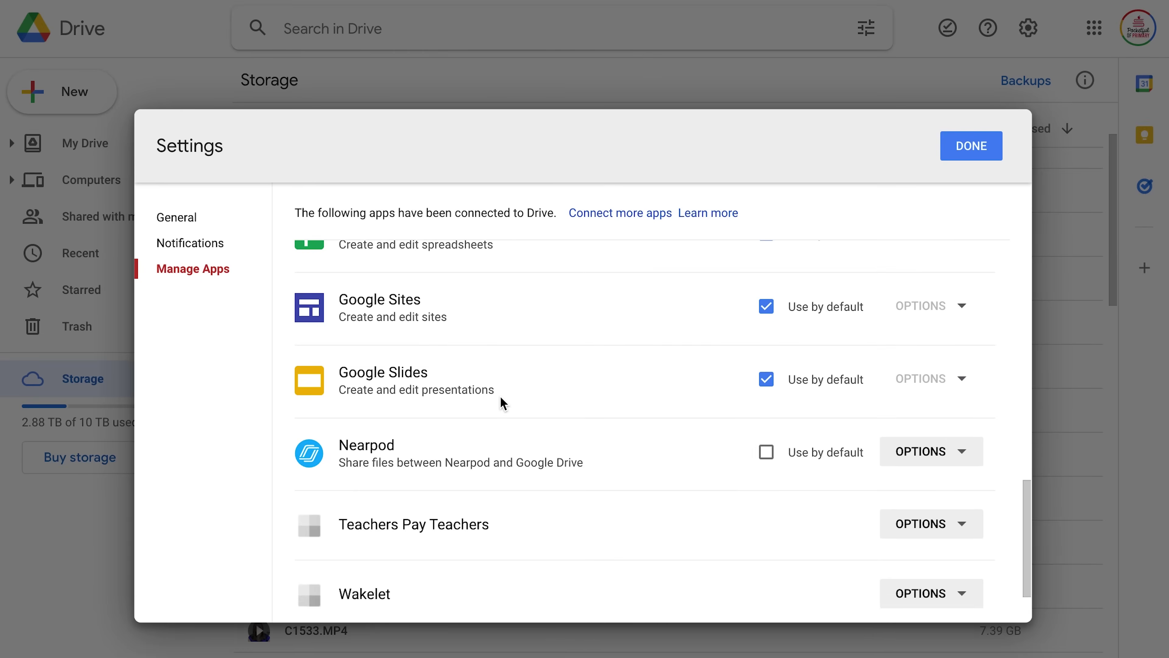
scroll(503, 404, down, 1)
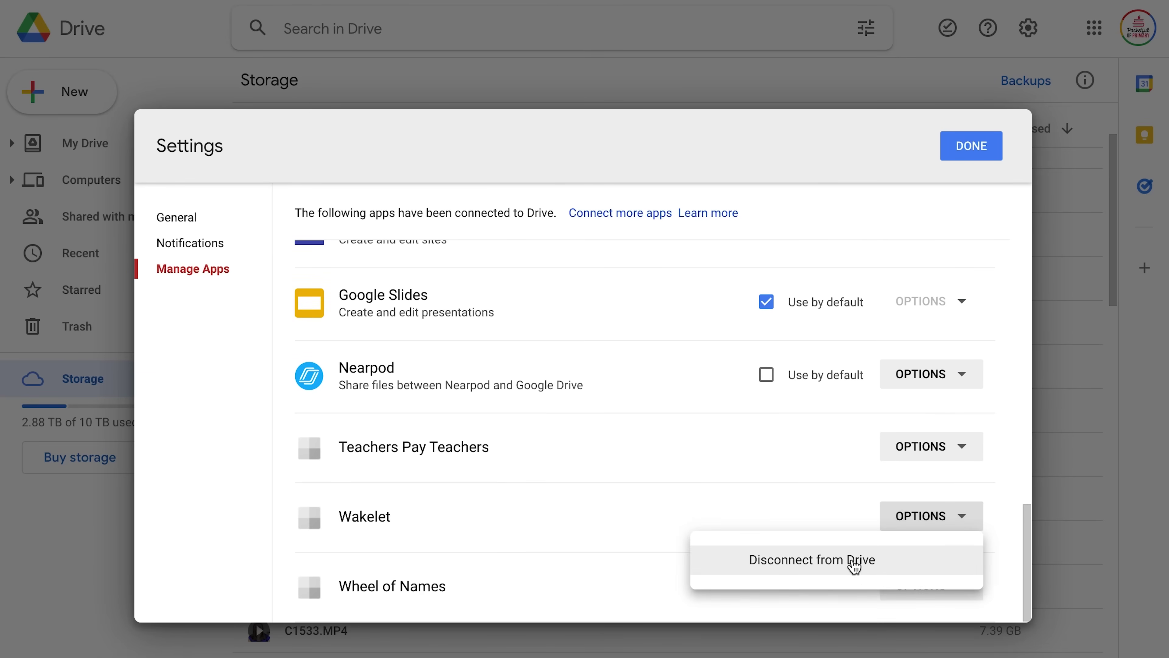
click(854, 563)
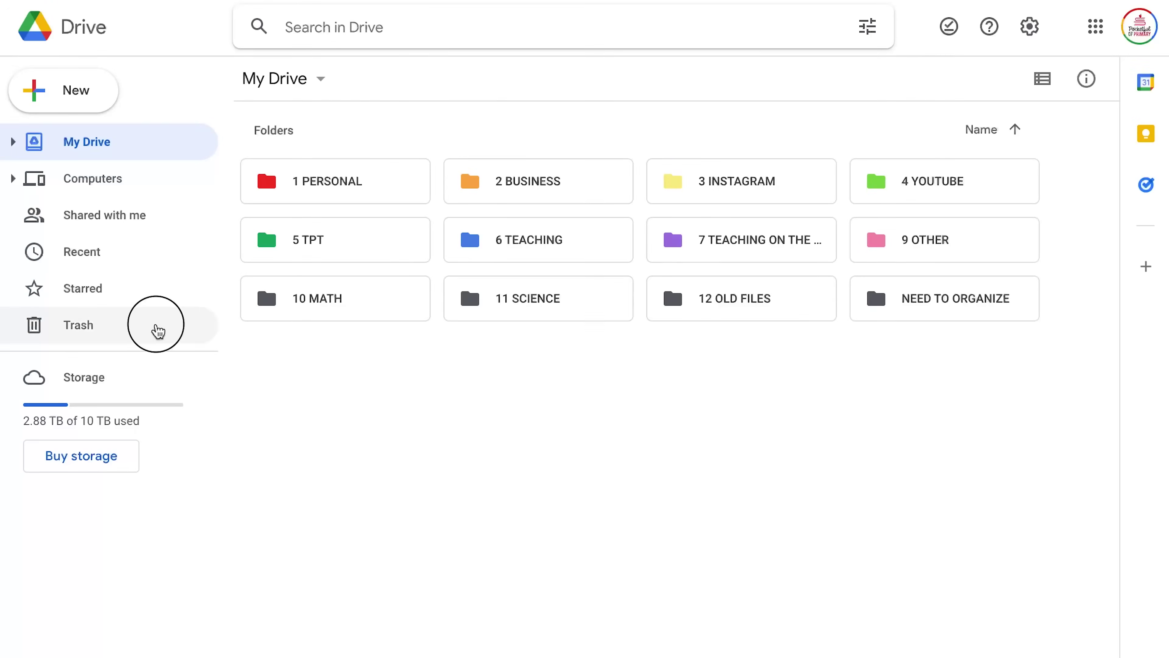
Step: Empty the Drive trash, permanently deleting all items in it
click(158, 331)
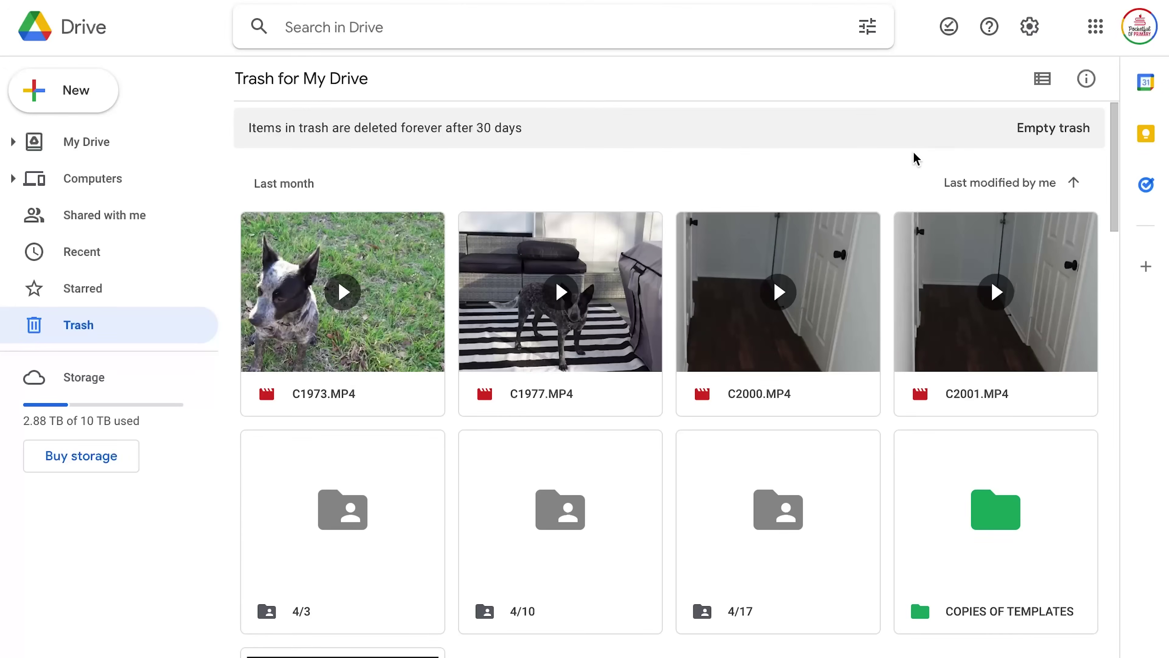
click(1054, 134)
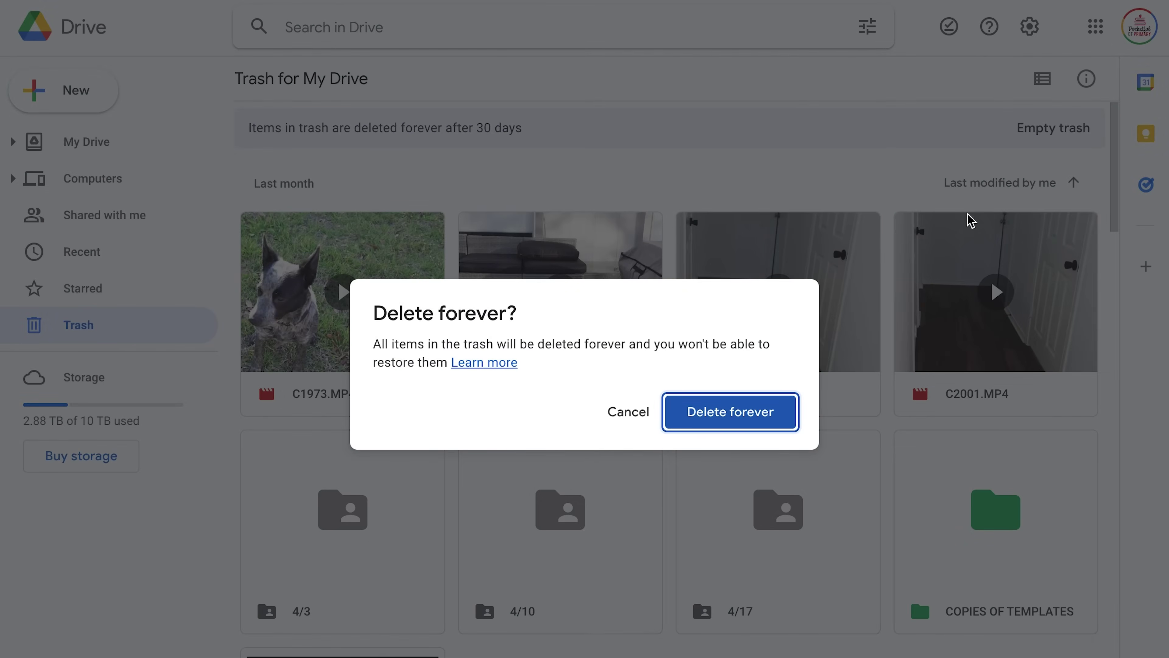
click(742, 417)
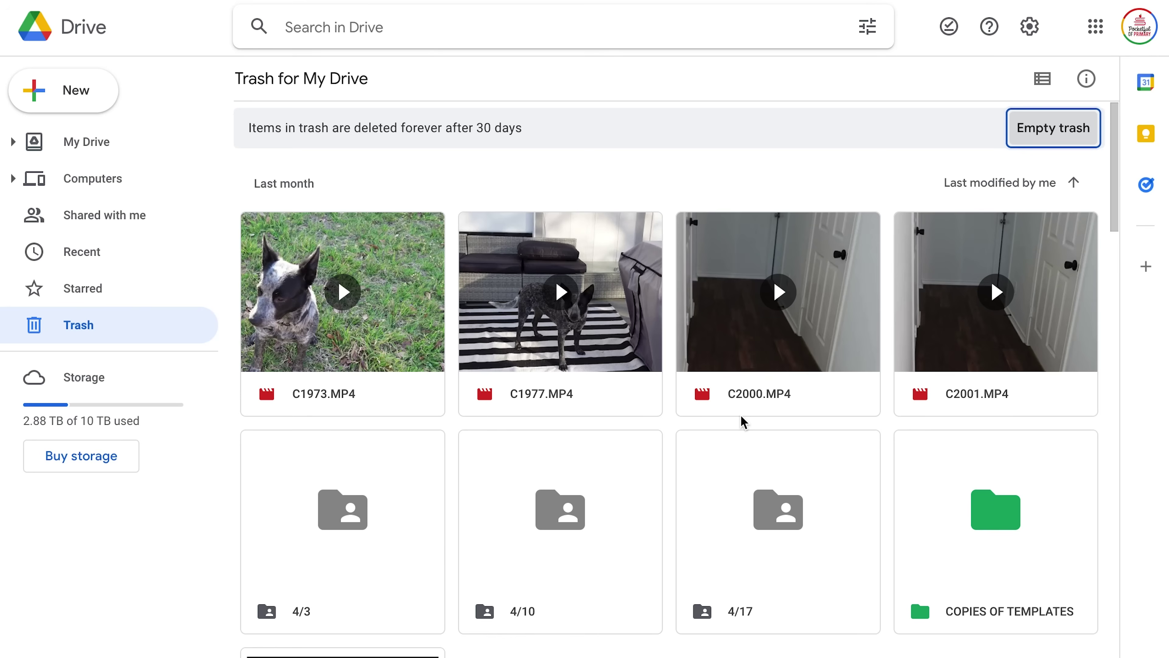